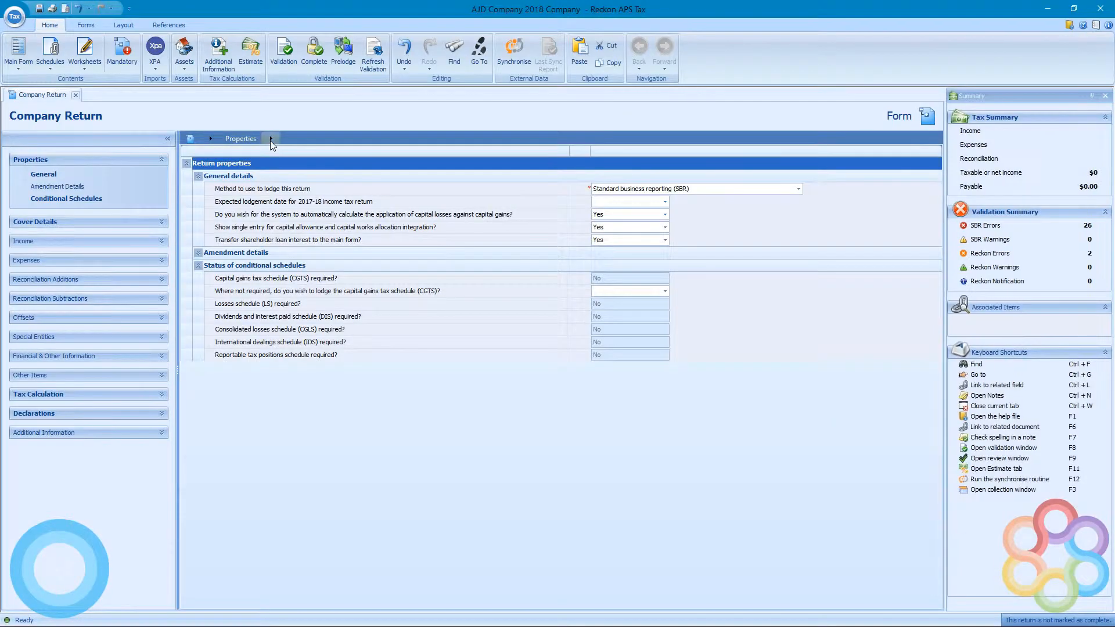
left_click(272, 141)
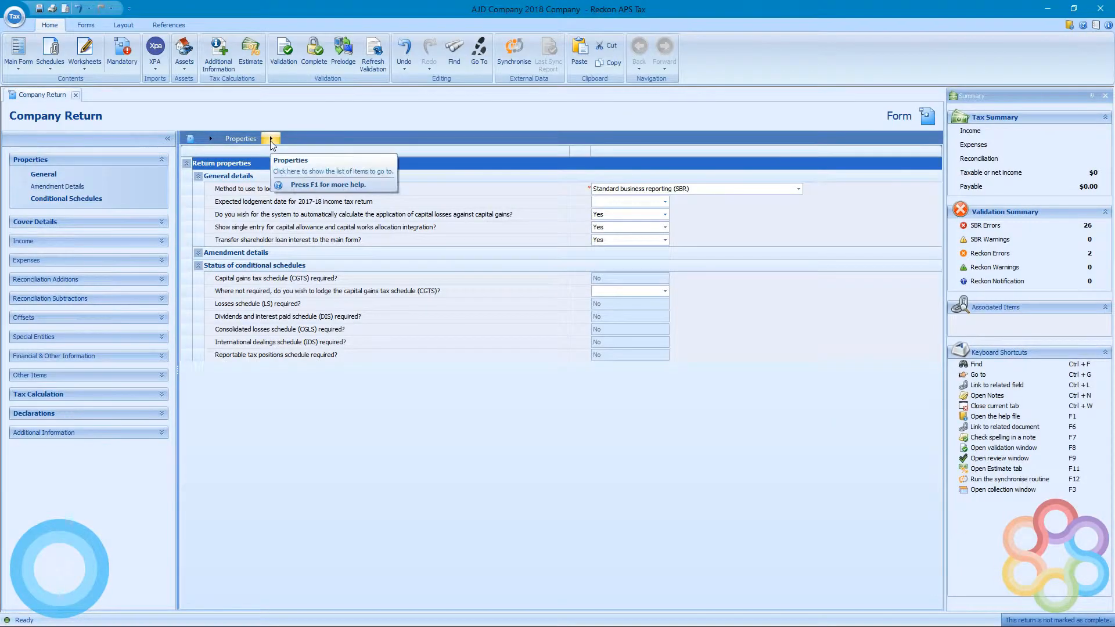
left_click(433, 192)
left_click(1046, 125)
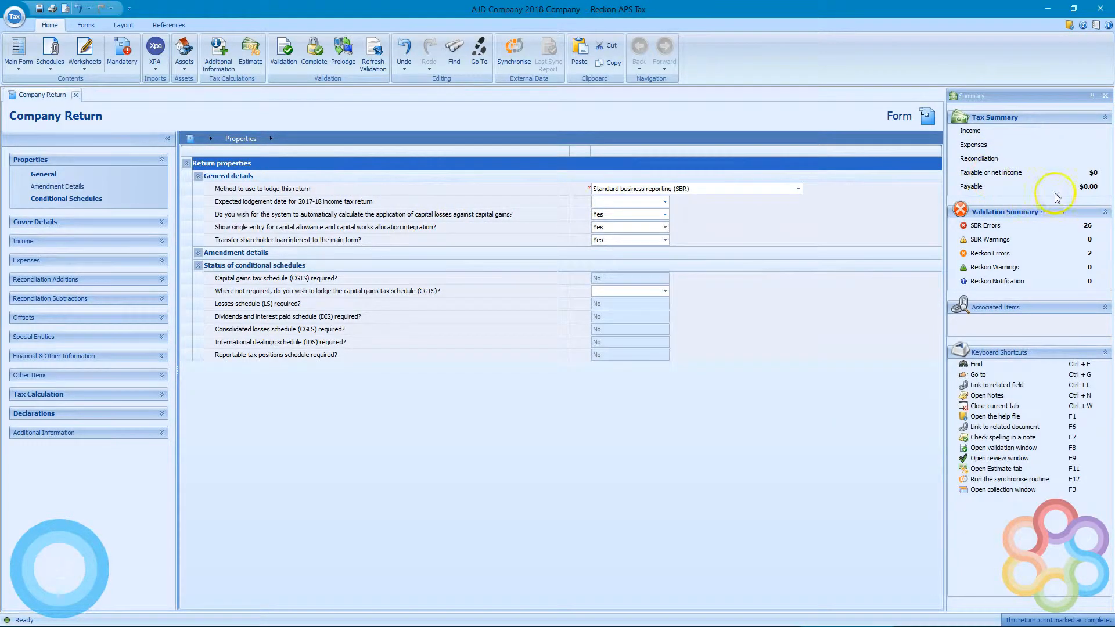
Open the asset groups worksheet and expand its details and depreciation totals sections.
left_click(185, 69)
left_click(204, 124)
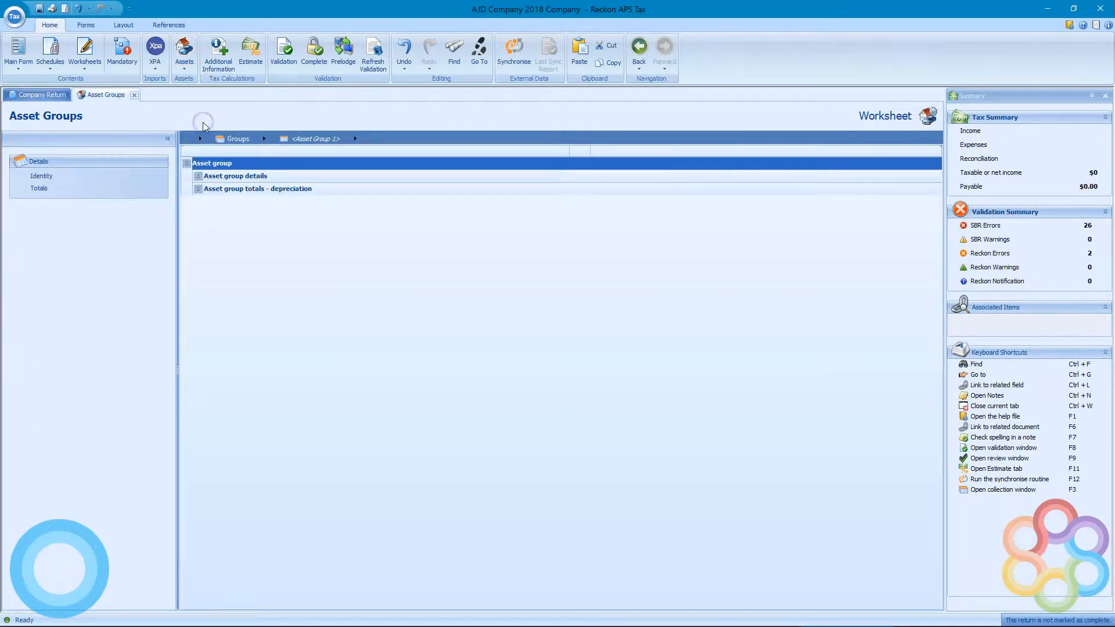
left_click(205, 177)
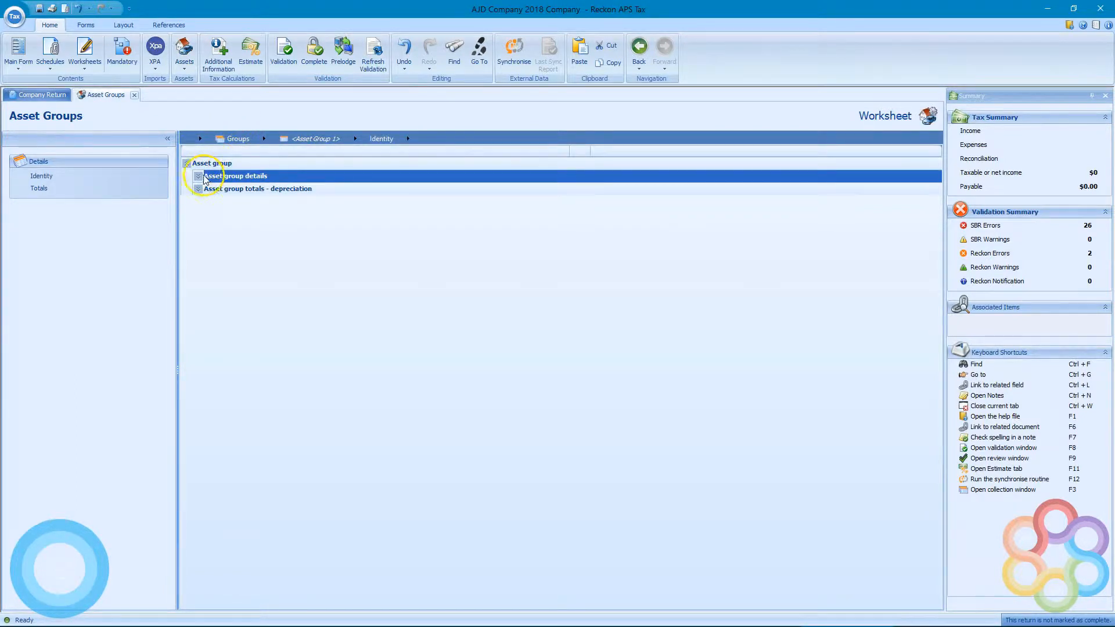
left_click(200, 176)
left_click(199, 216)
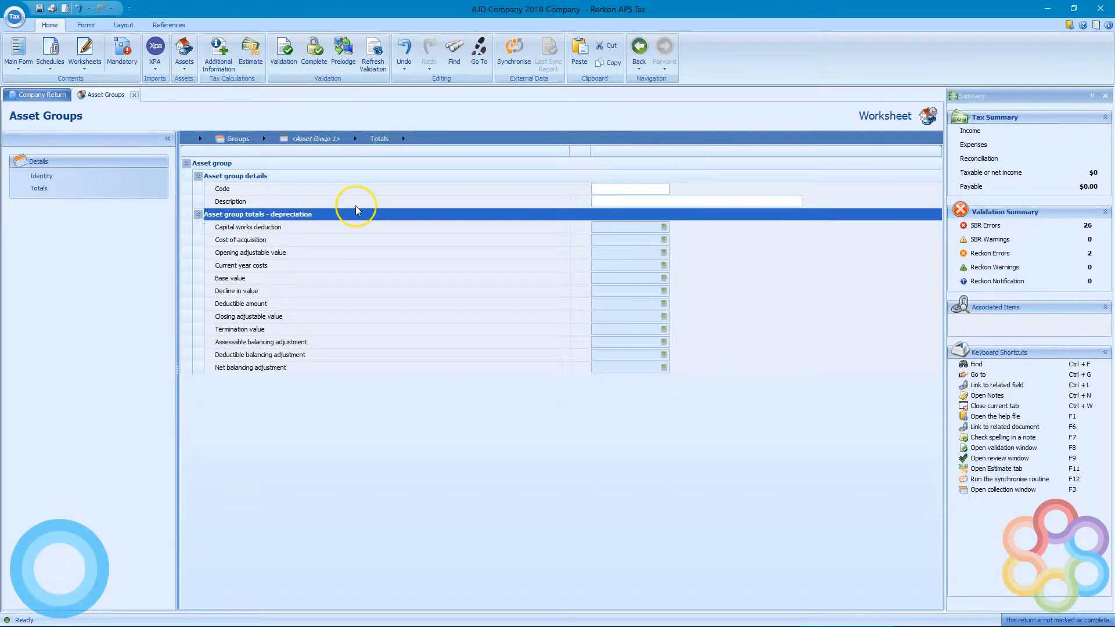
Define the first asset group with code 001 and description Computers.
left_click(612, 188)
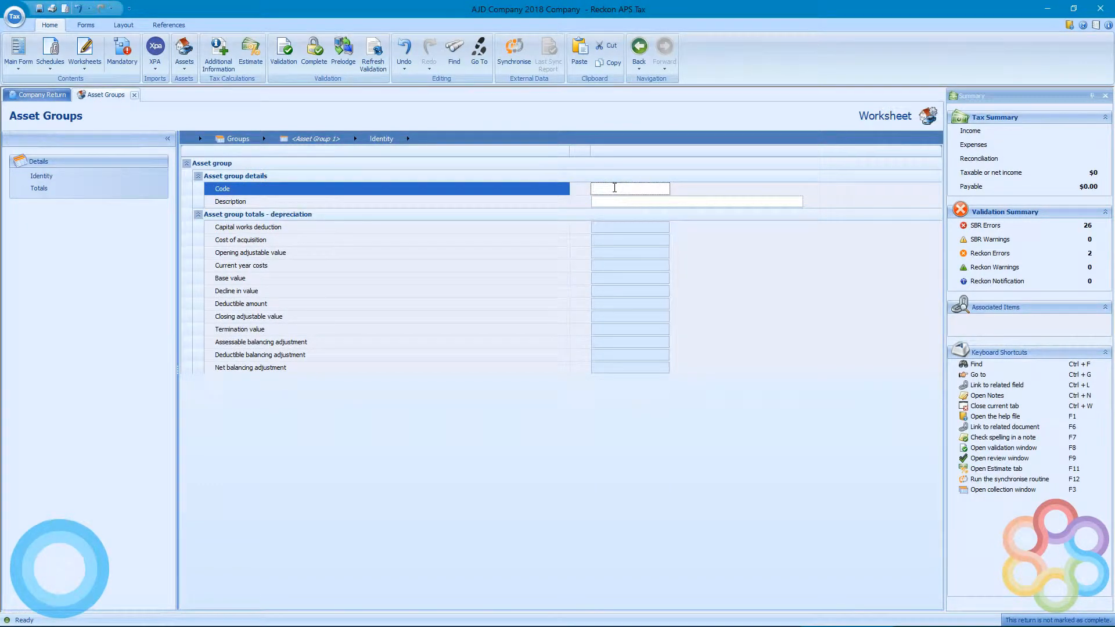
key("Tab")
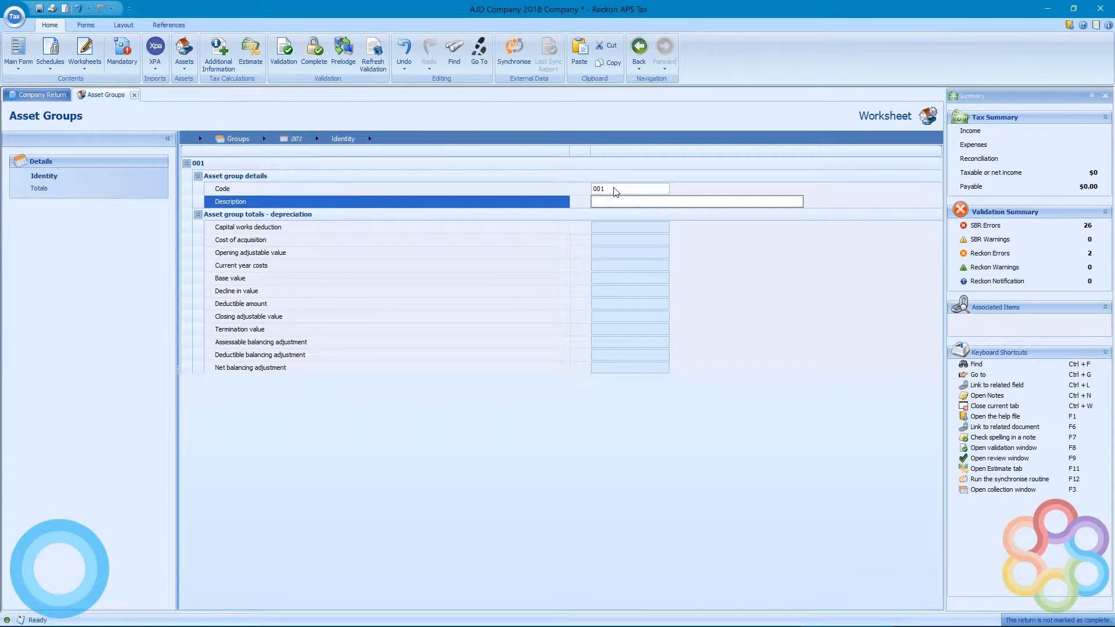
type("Computers")
left_click(443, 292)
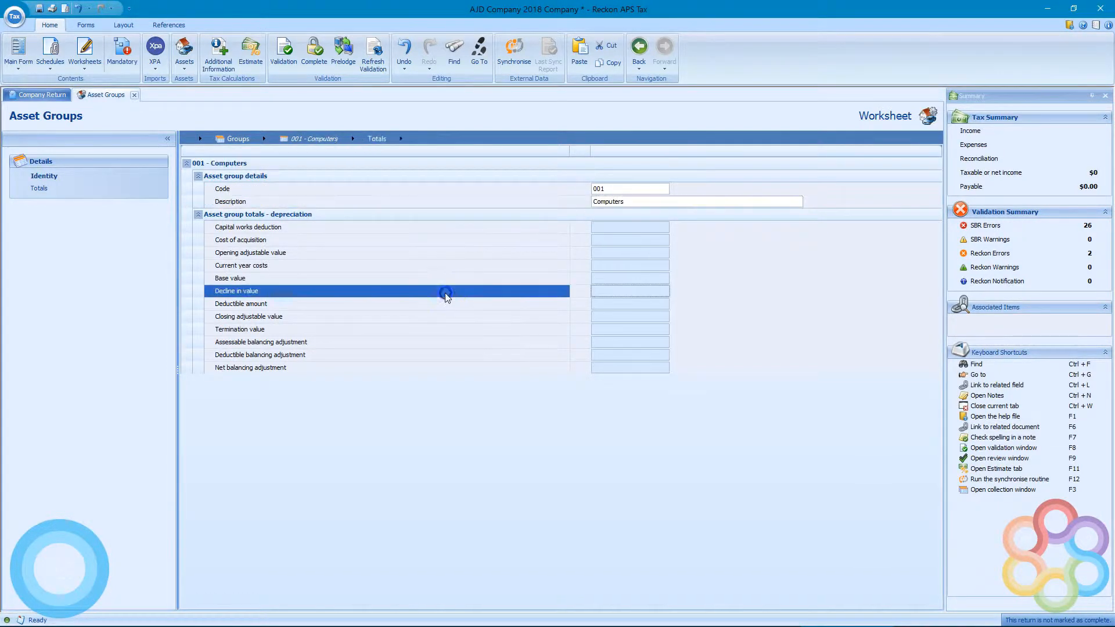
Add a second asset group with code 002 and description Vehicles.
left_click(265, 139)
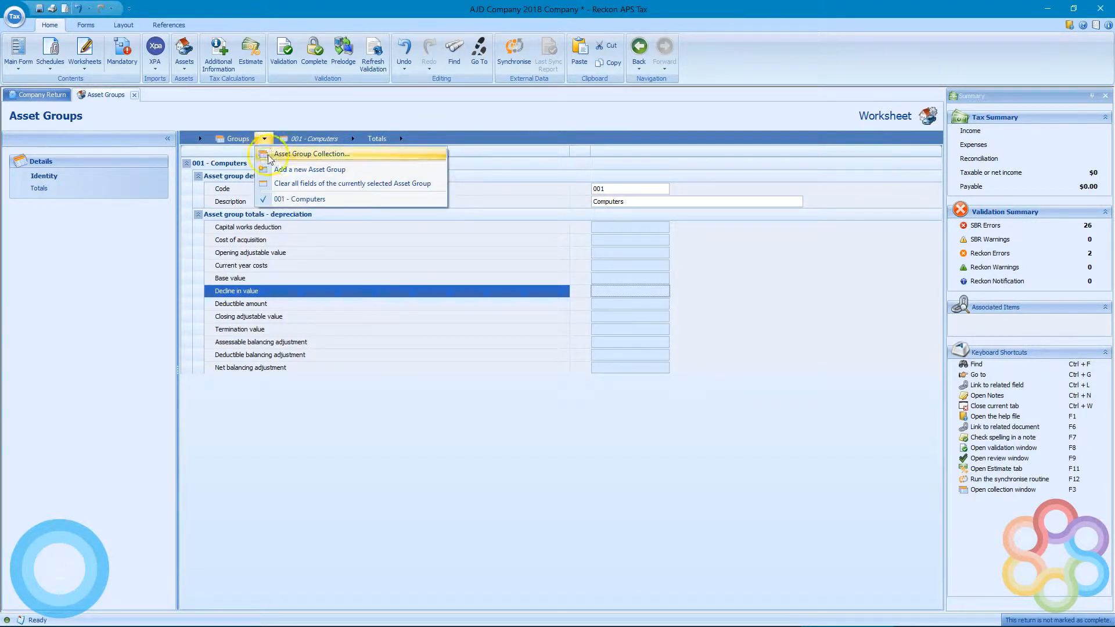
left_click(308, 169)
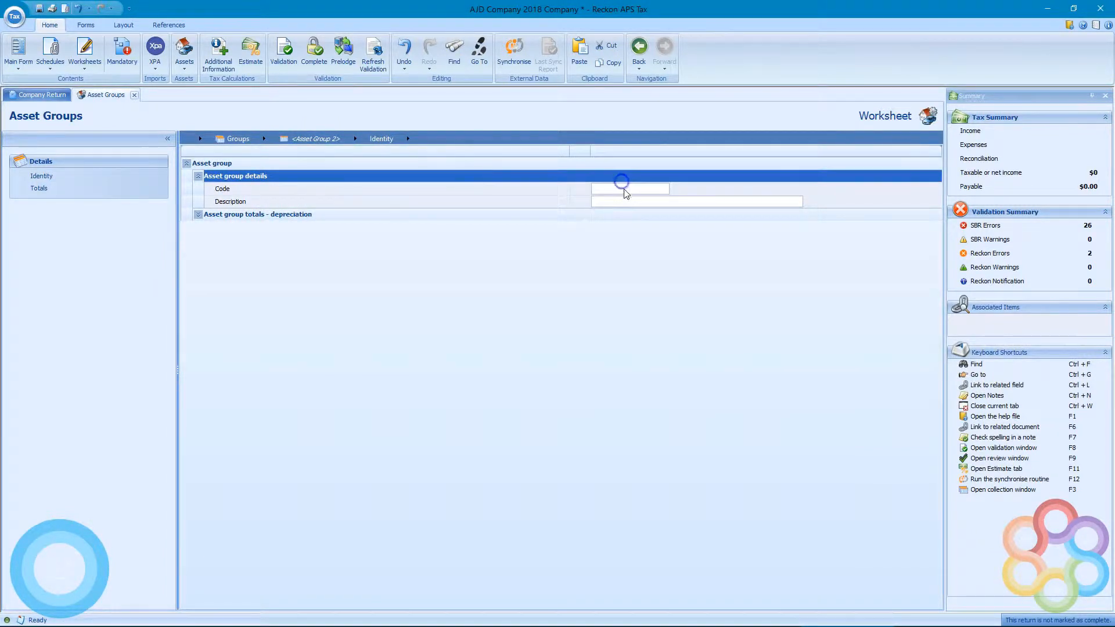
left_click(634, 187)
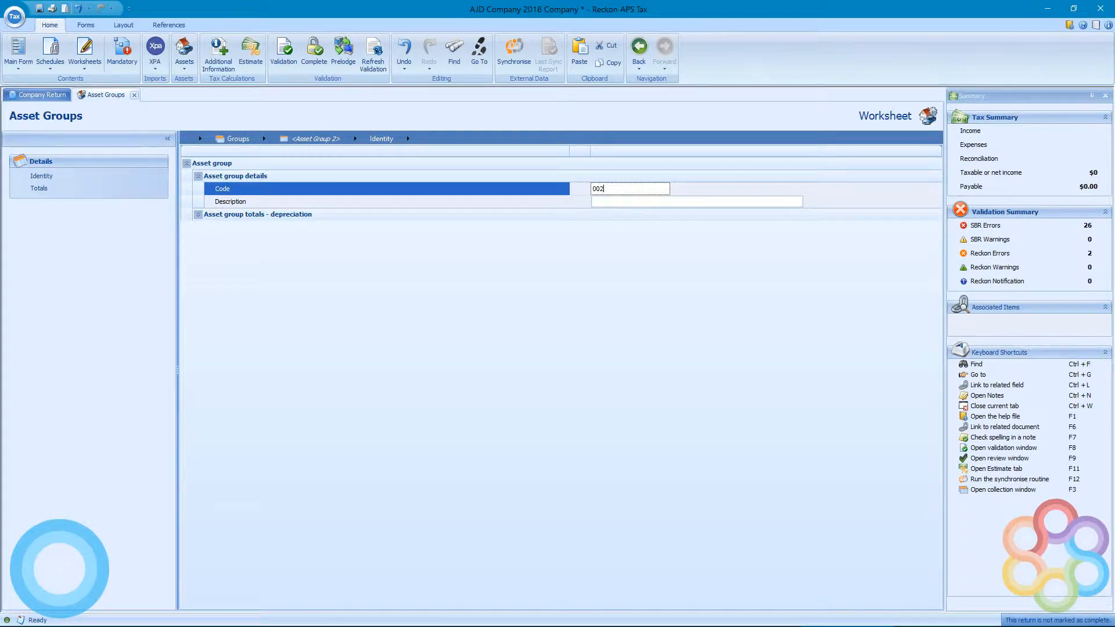
type("002")
key("Tab")
type("V")
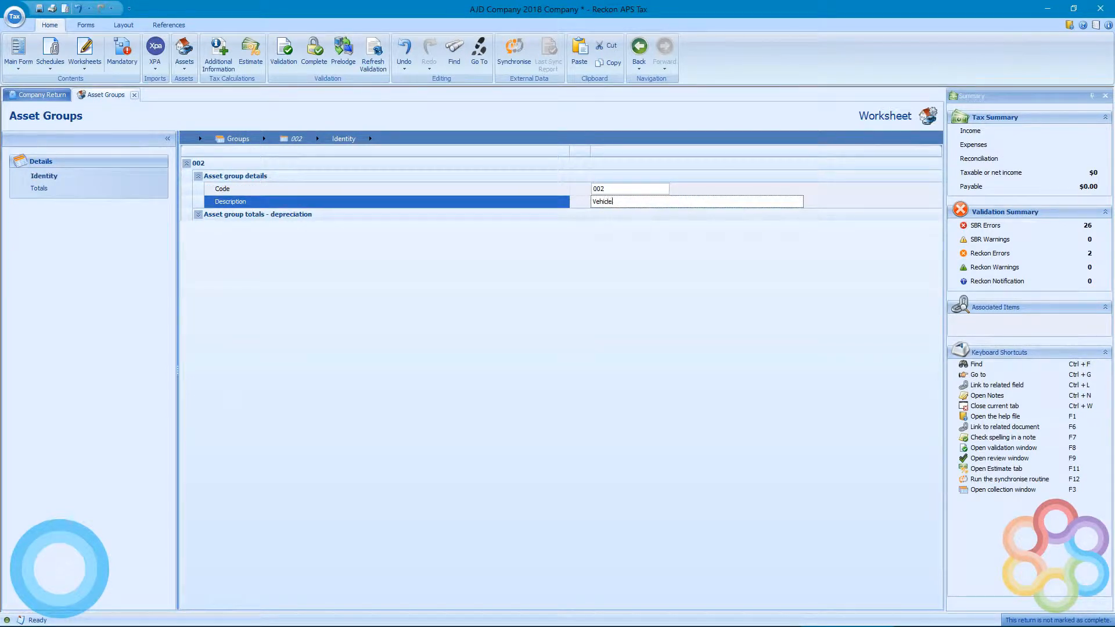
type("ehicles")
left_click(627, 221)
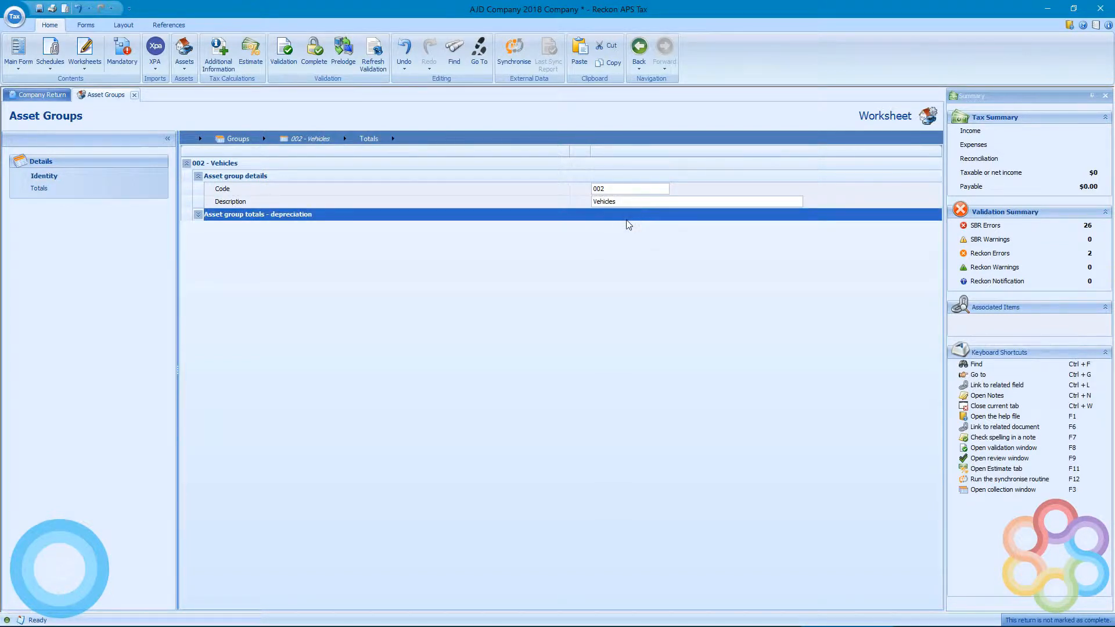
key("alt")
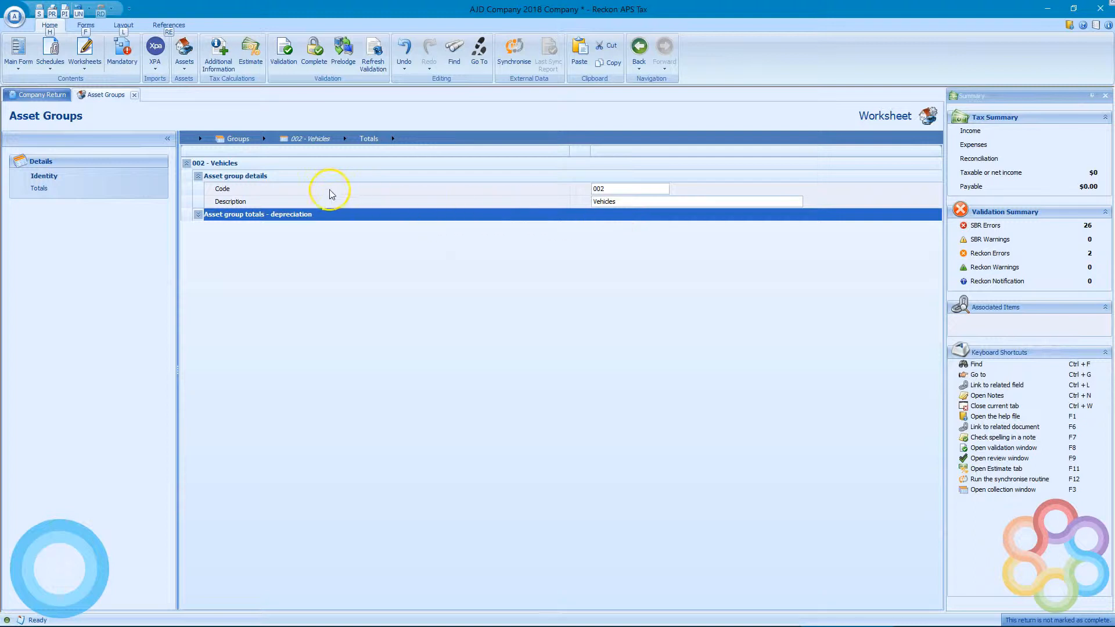
left_click(264, 138)
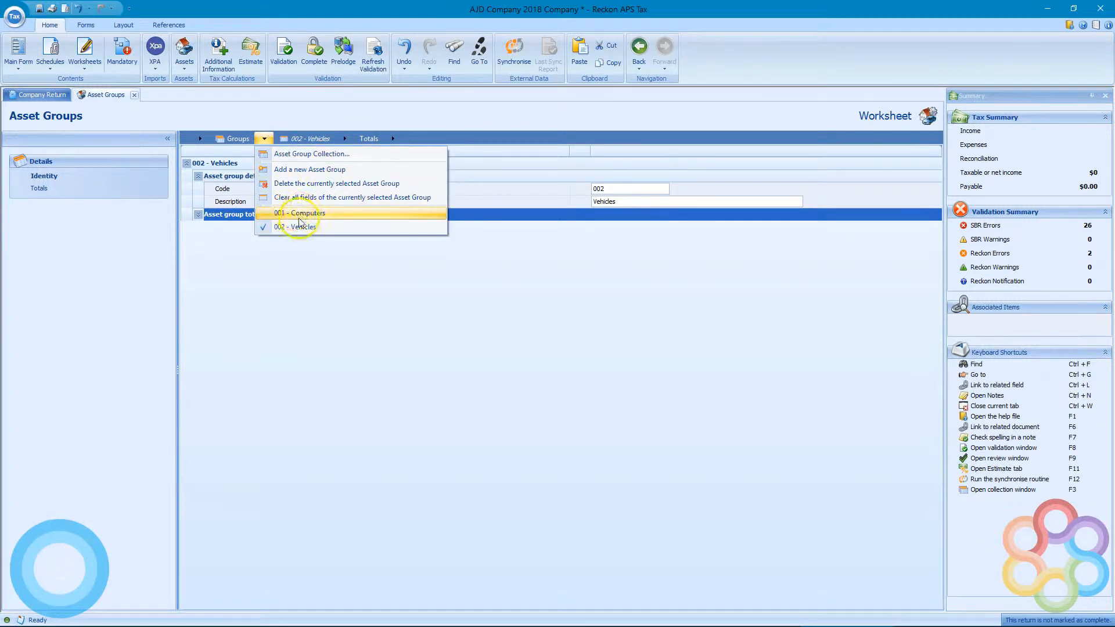
left_click(228, 99)
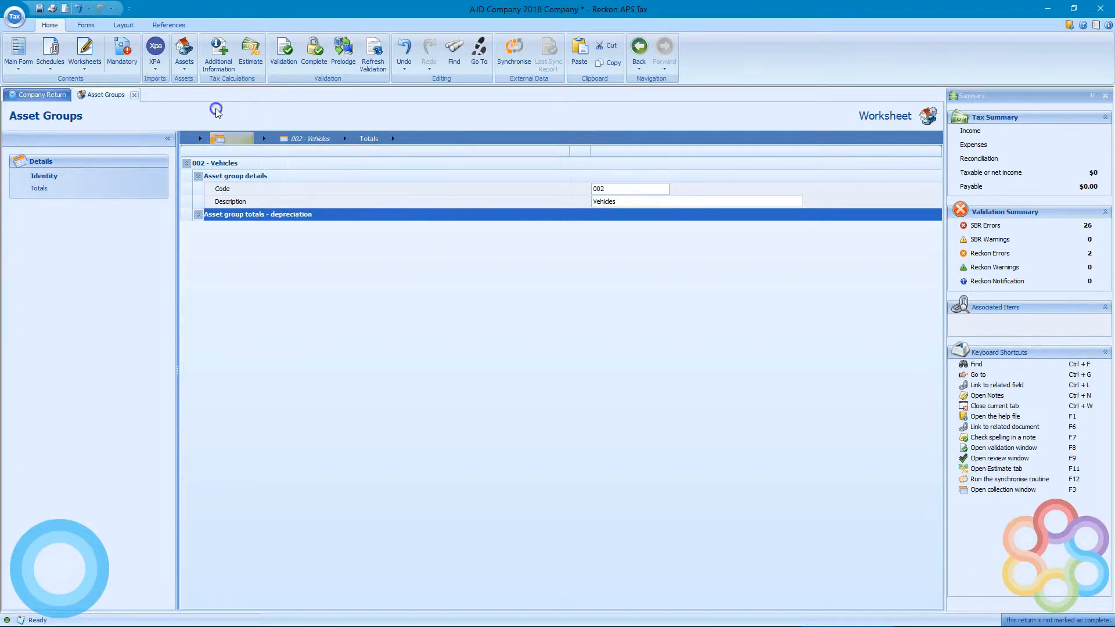
Start adding a new asset and enter Dell 5000 as its description.
left_click(182, 69)
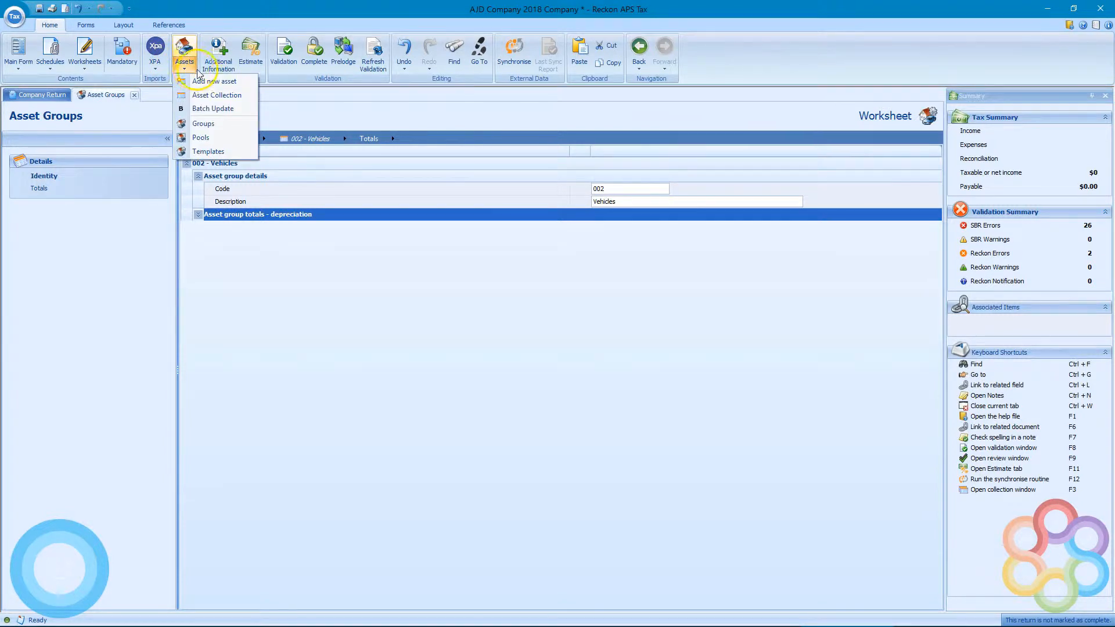
left_click(224, 83)
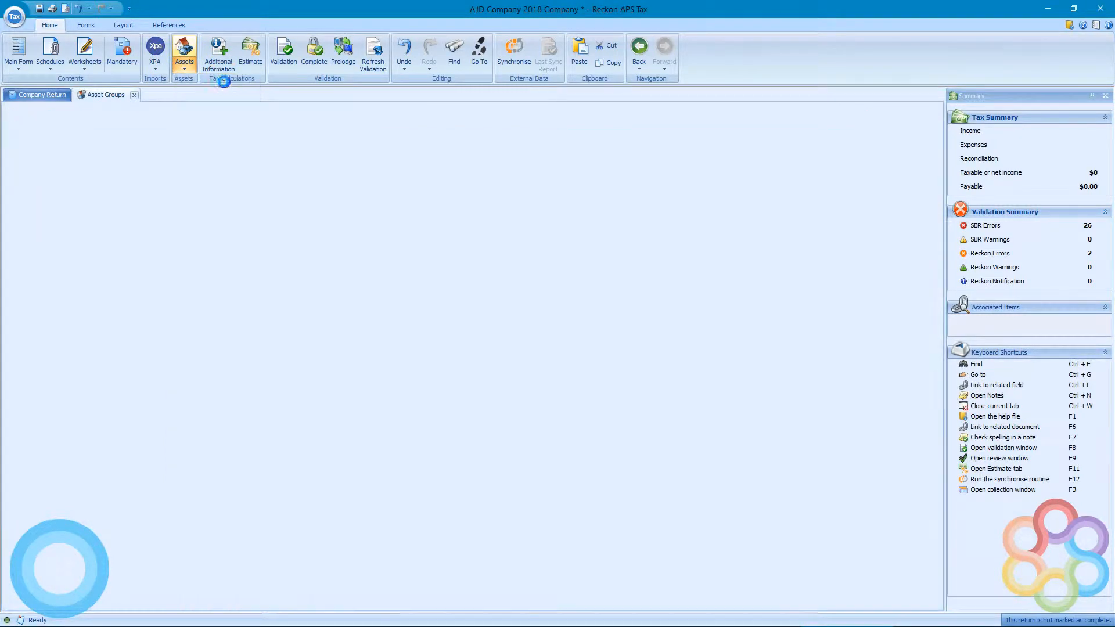
left_click(484, 137)
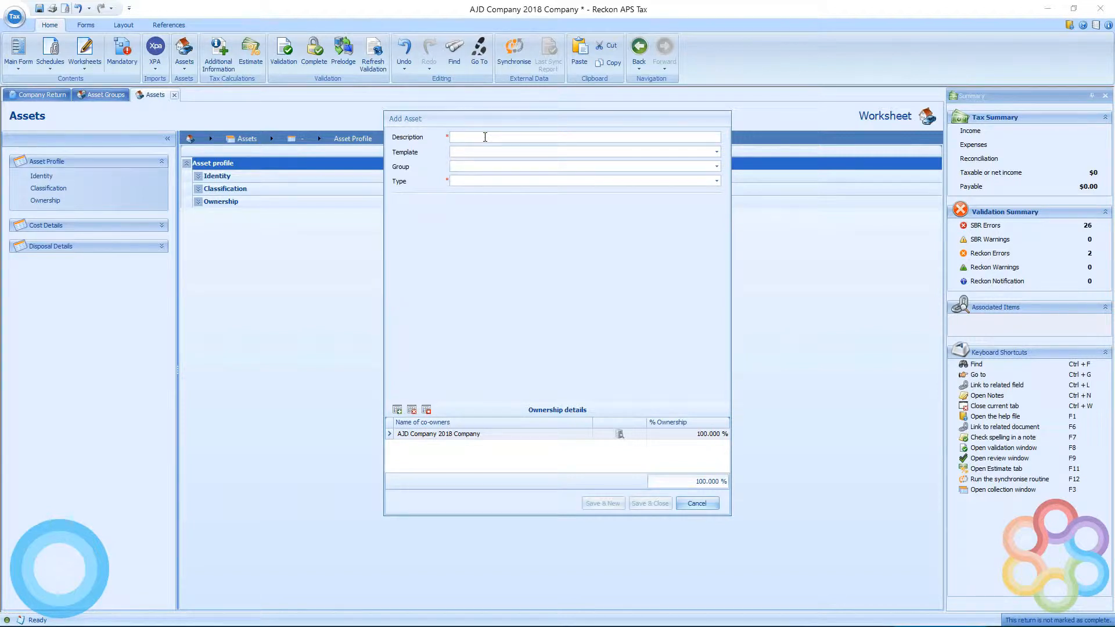
type("Dell 5000")
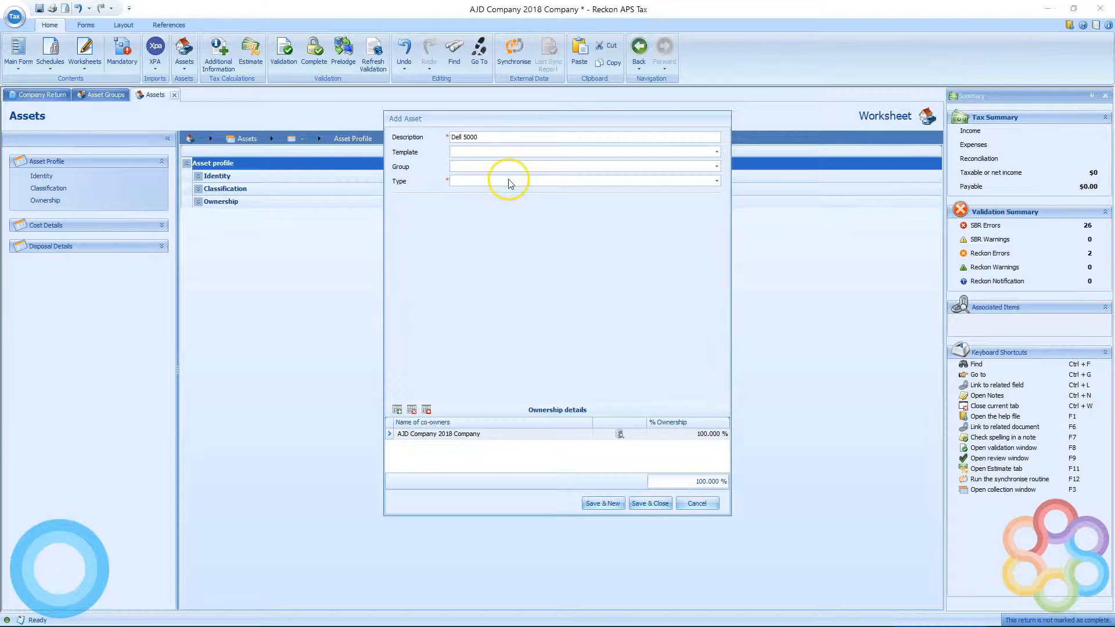
left_click(571, 152)
left_click(525, 173)
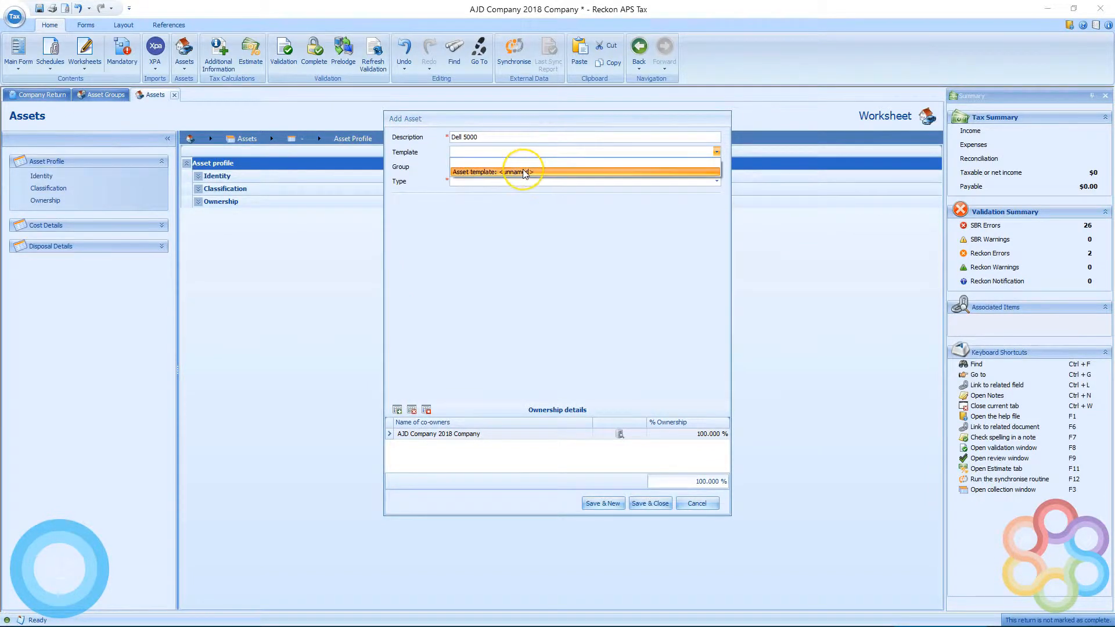
left_click(535, 203)
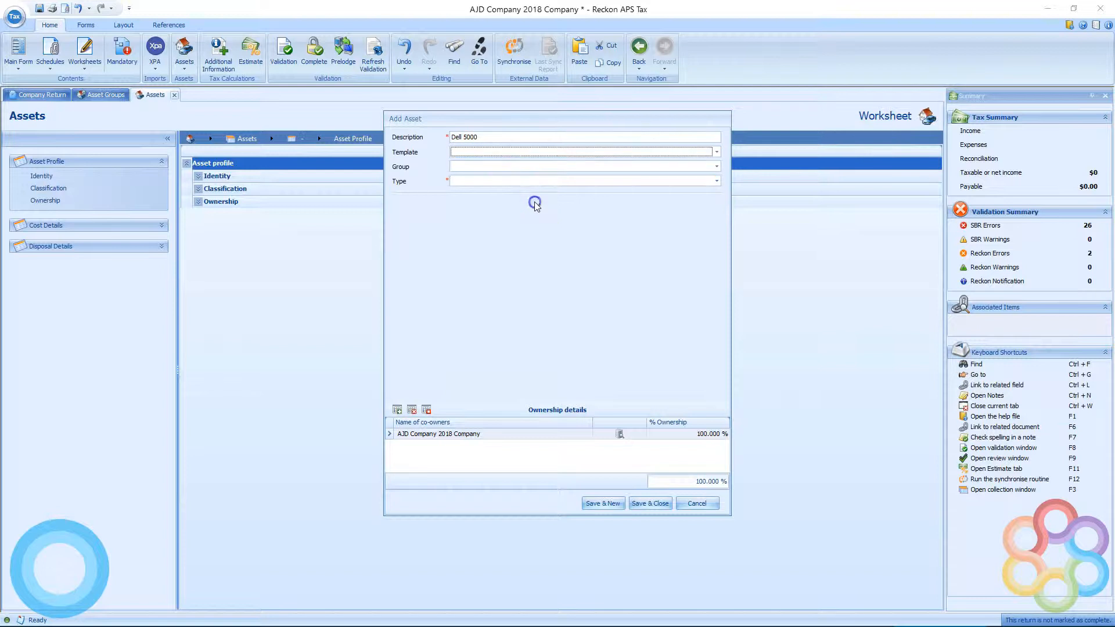
Assign the new asset to group 001 - Computers and set its type to CMP - Computer.
left_click(559, 166)
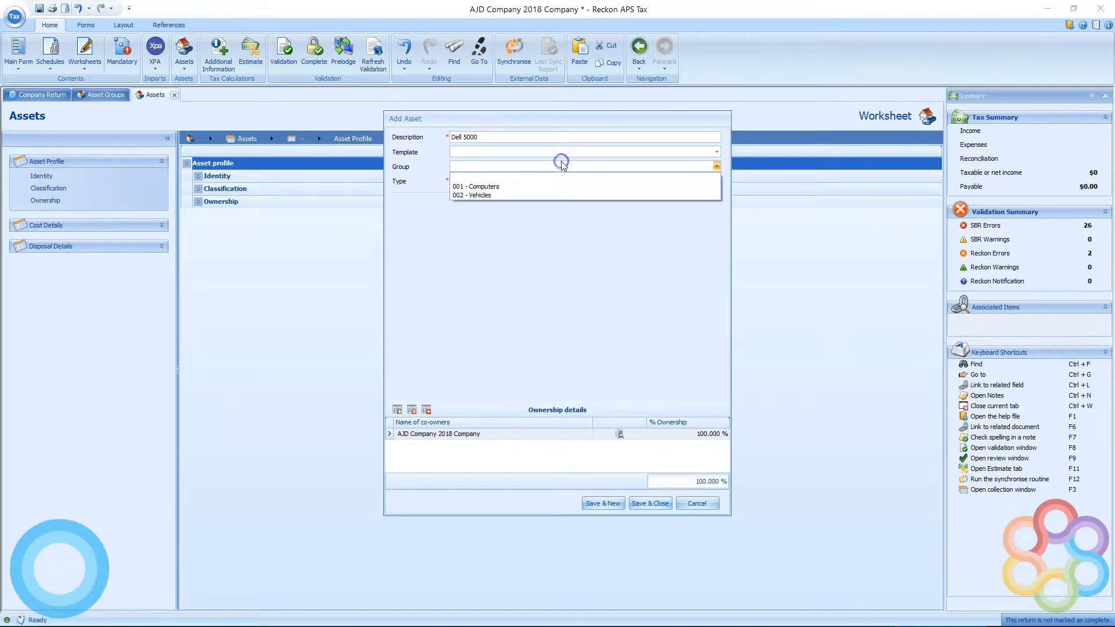
left_click(513, 187)
left_click(512, 183)
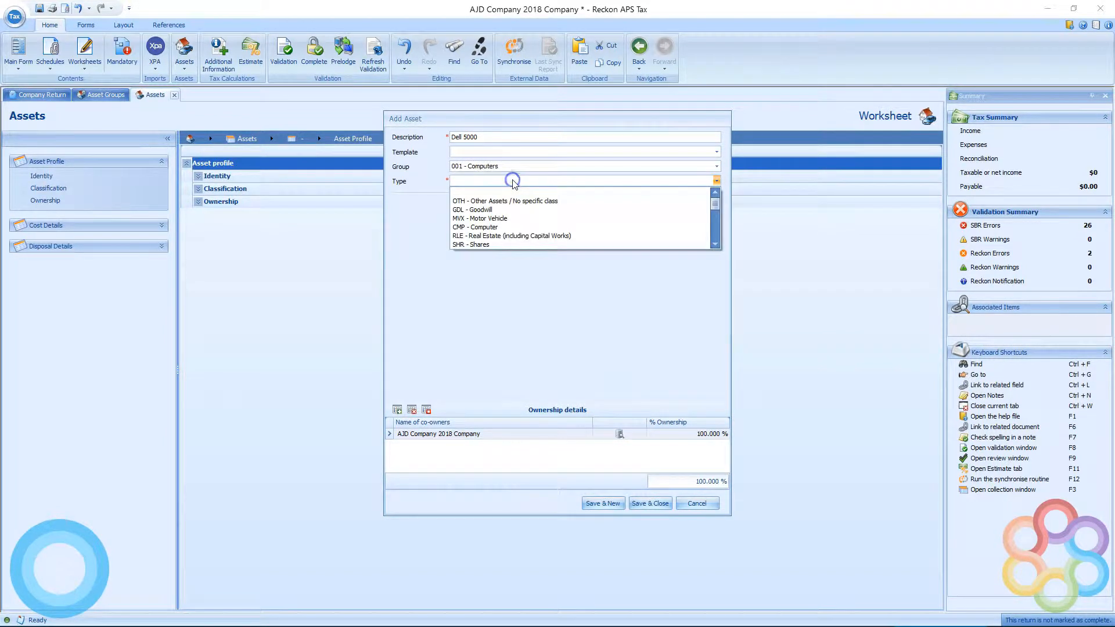
left_click(533, 227)
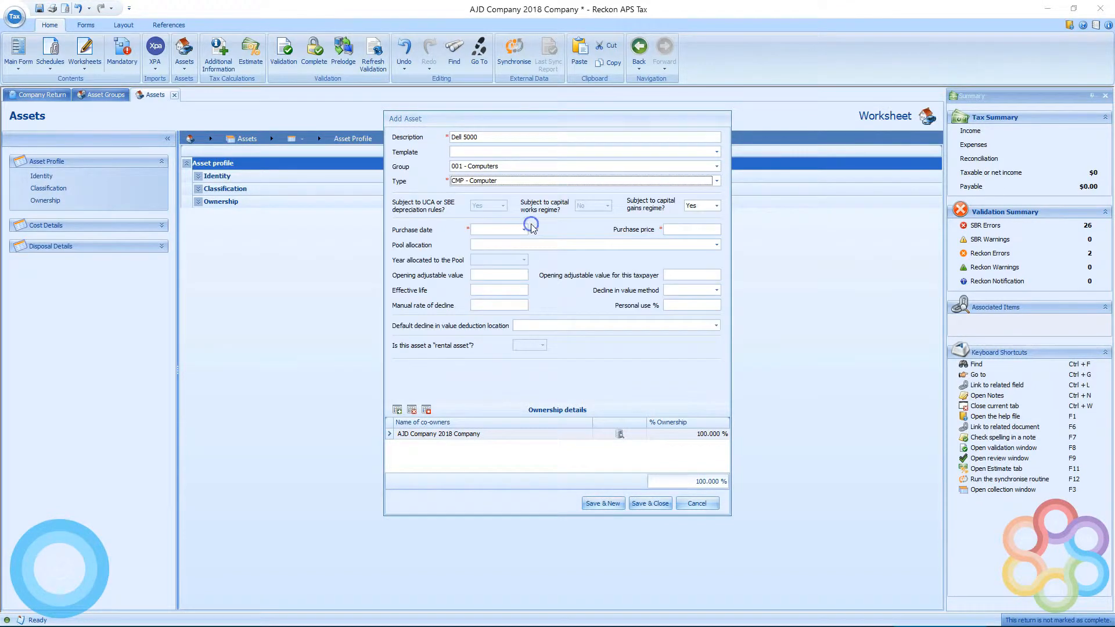
Set the asset's purchase date to 1/01/2018.
left_click(524, 230)
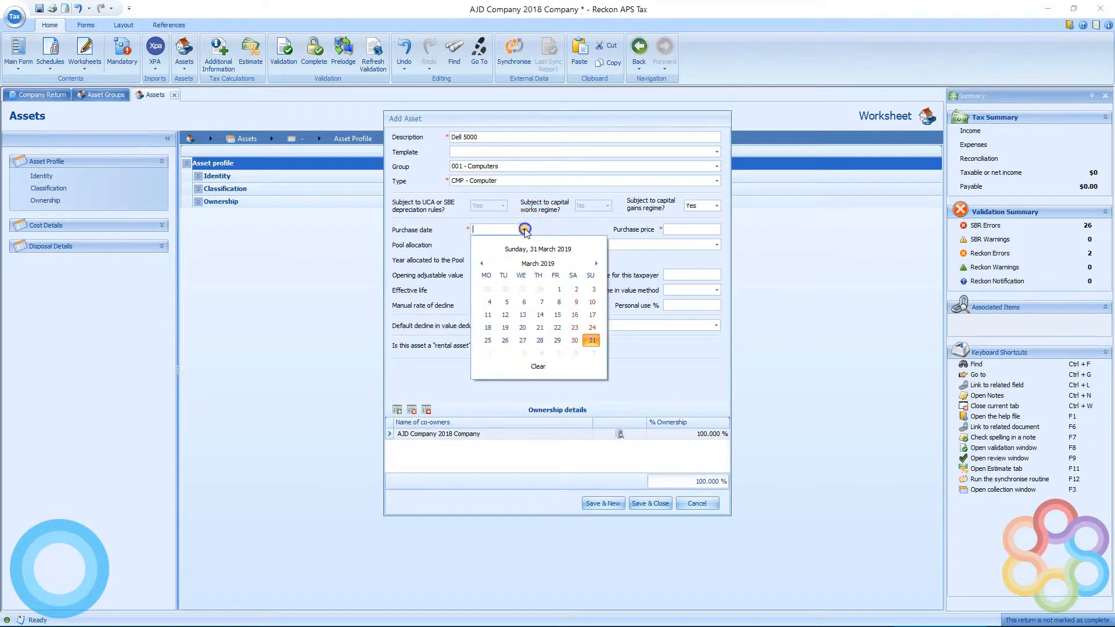
left_click(538, 264)
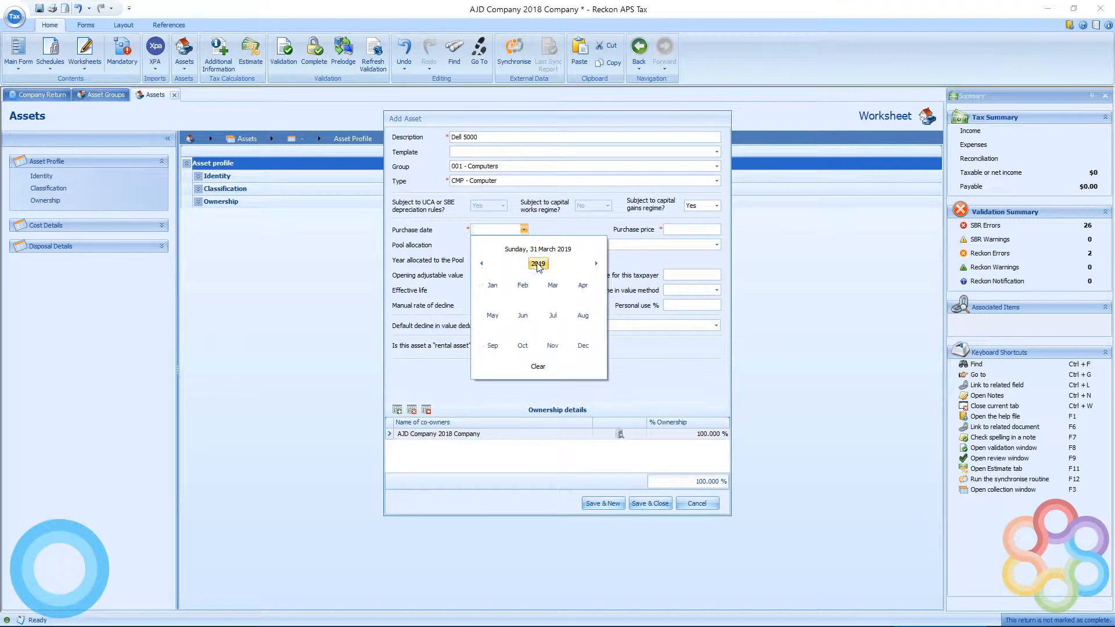
left_click(539, 265)
left_click(522, 347)
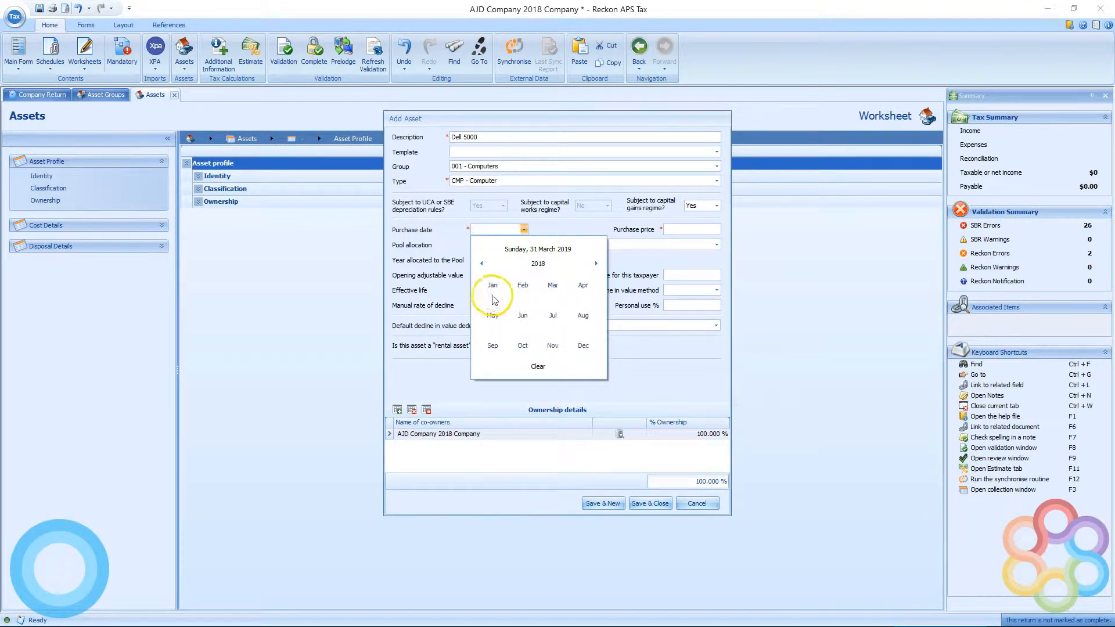
left_click(491, 286)
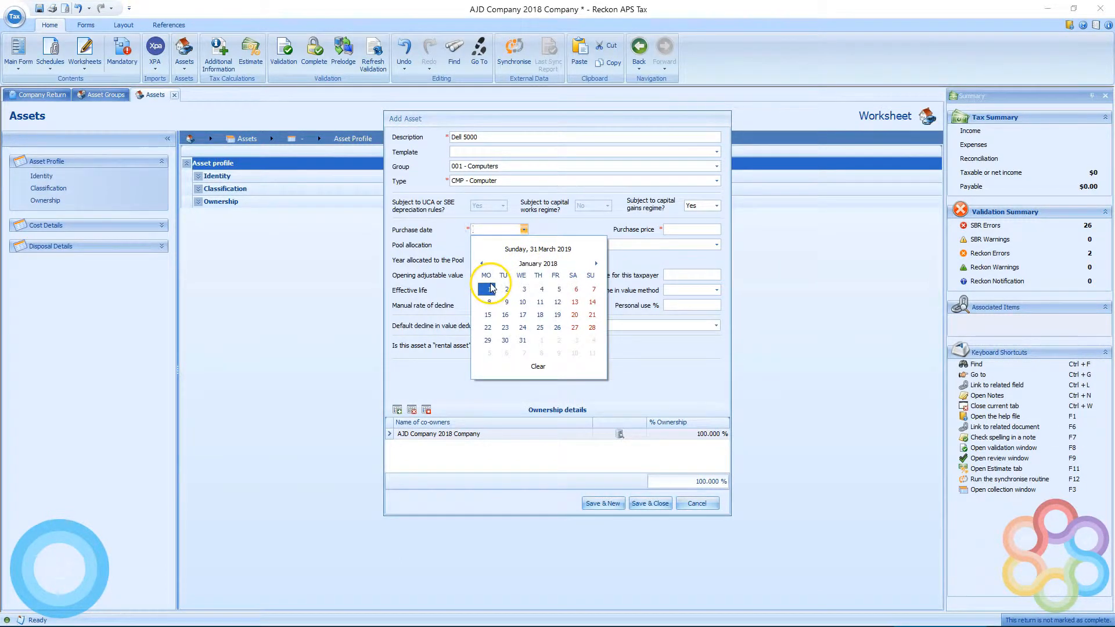
left_click(489, 287)
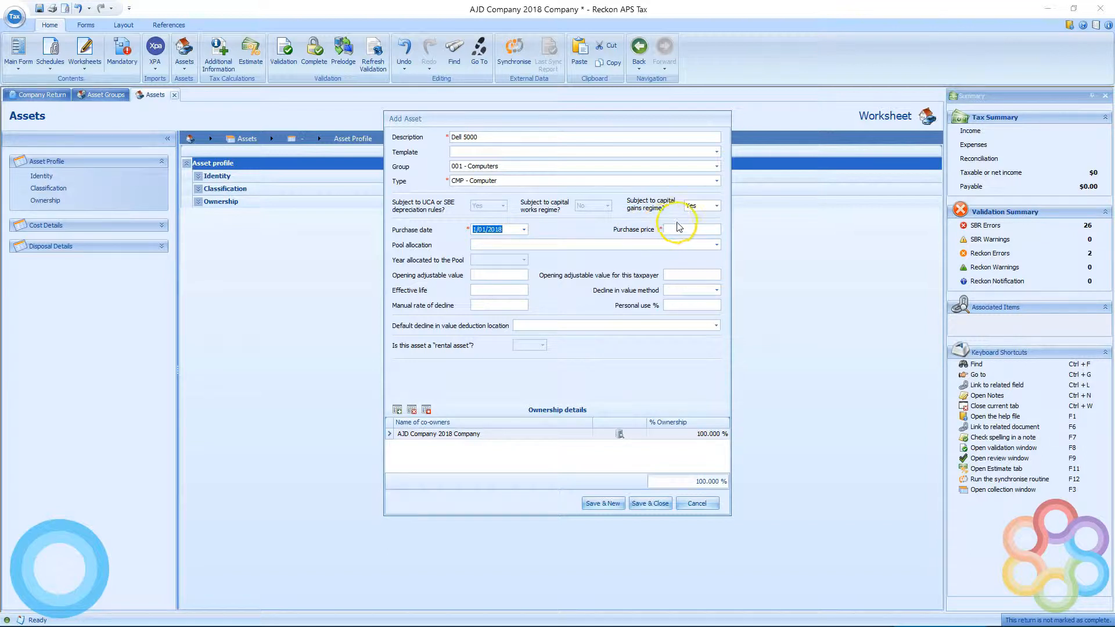
Set the asset's purchase price to 5000 and leave its pool allocation blank.
left_click(682, 229)
type("5000")
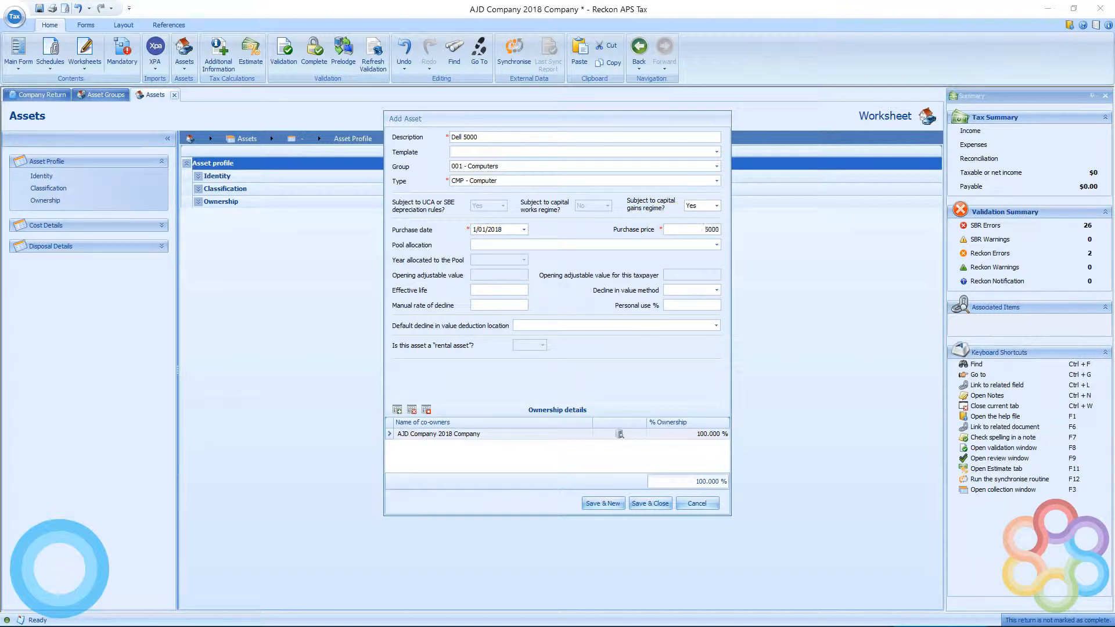
left_click(717, 245)
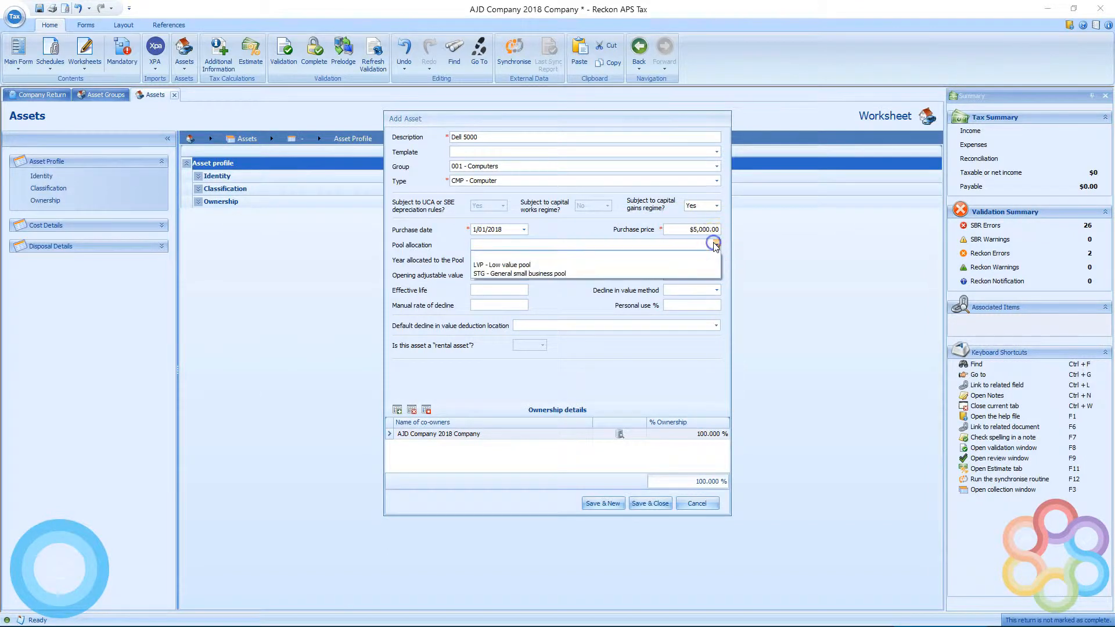
left_click(559, 303)
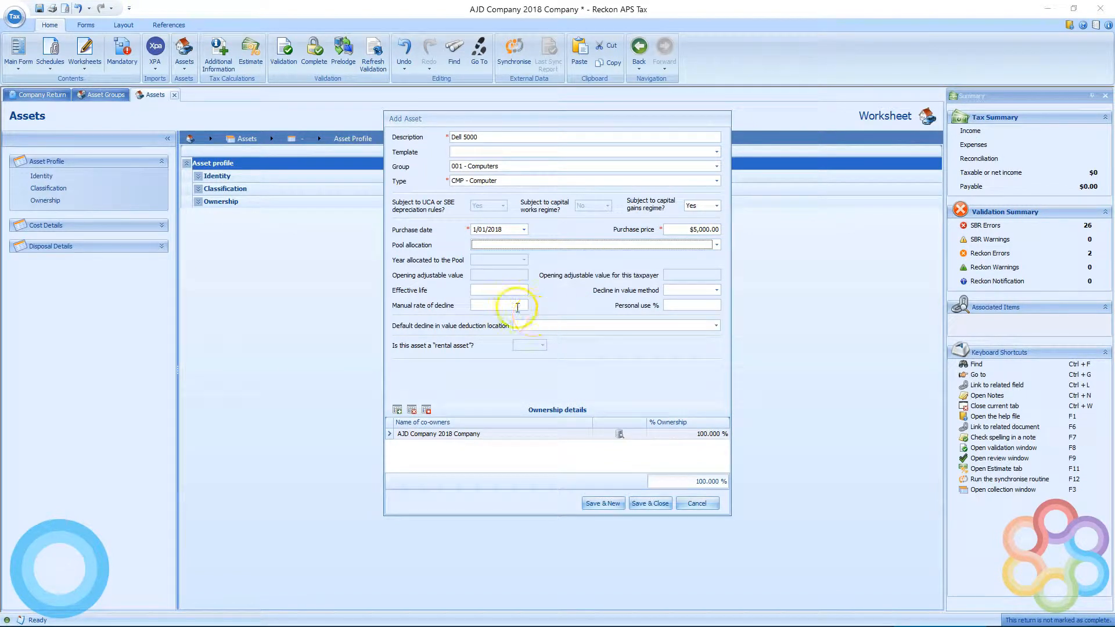
Complete the Dell 5000 asset with effective life 5, DV - Diminishing value method and 10% personal use, and save it to start another asset.
left_click(495, 291)
type("5")
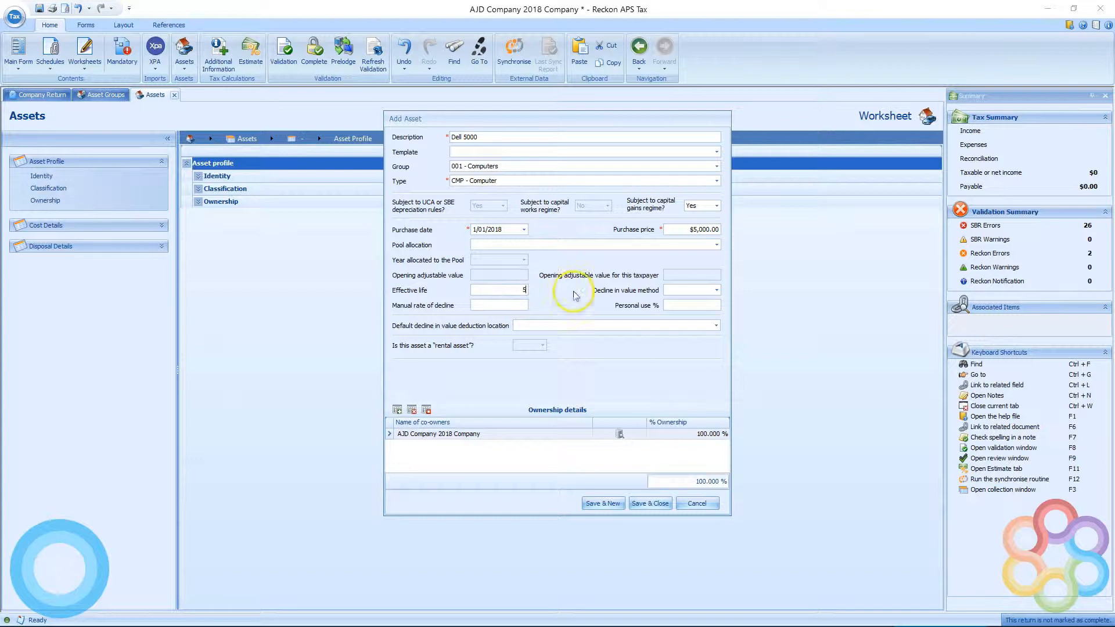
left_click(693, 288)
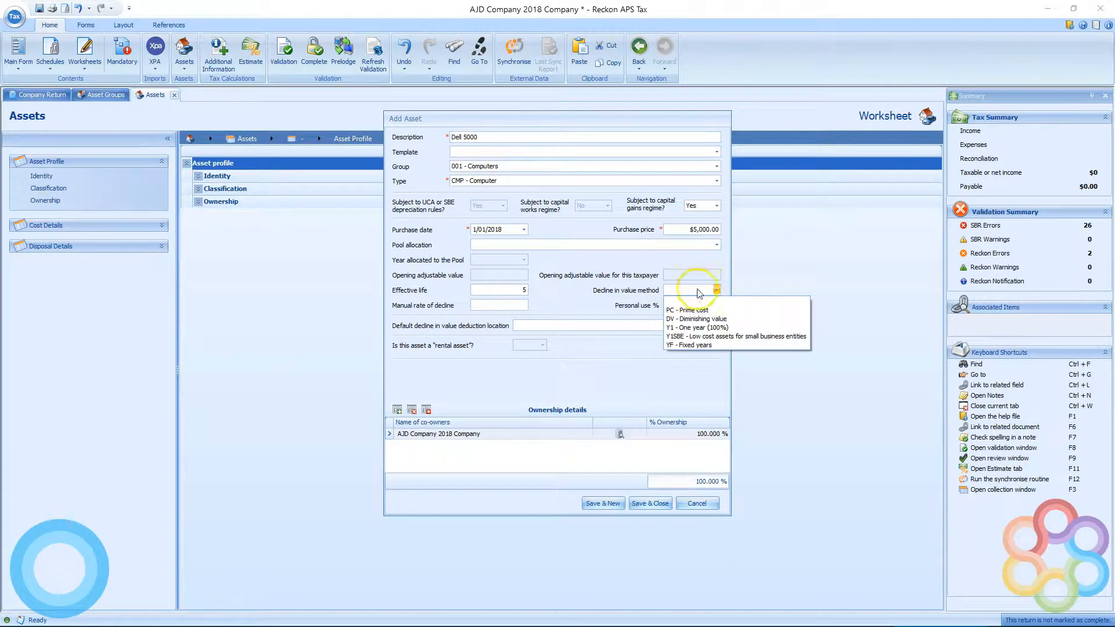
left_click(717, 323)
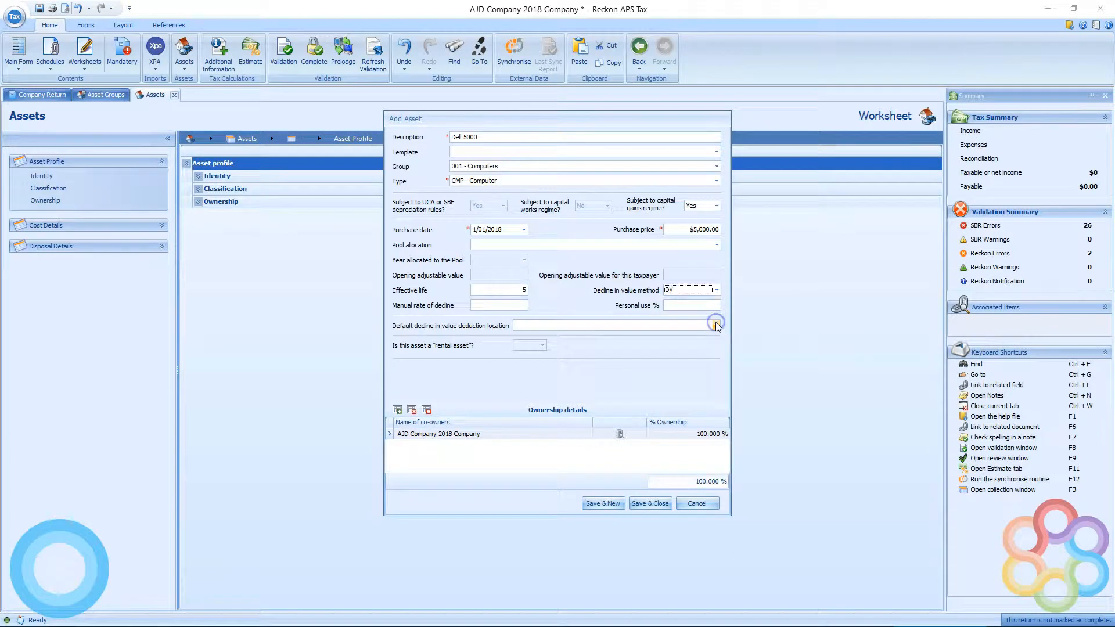
left_click(679, 304)
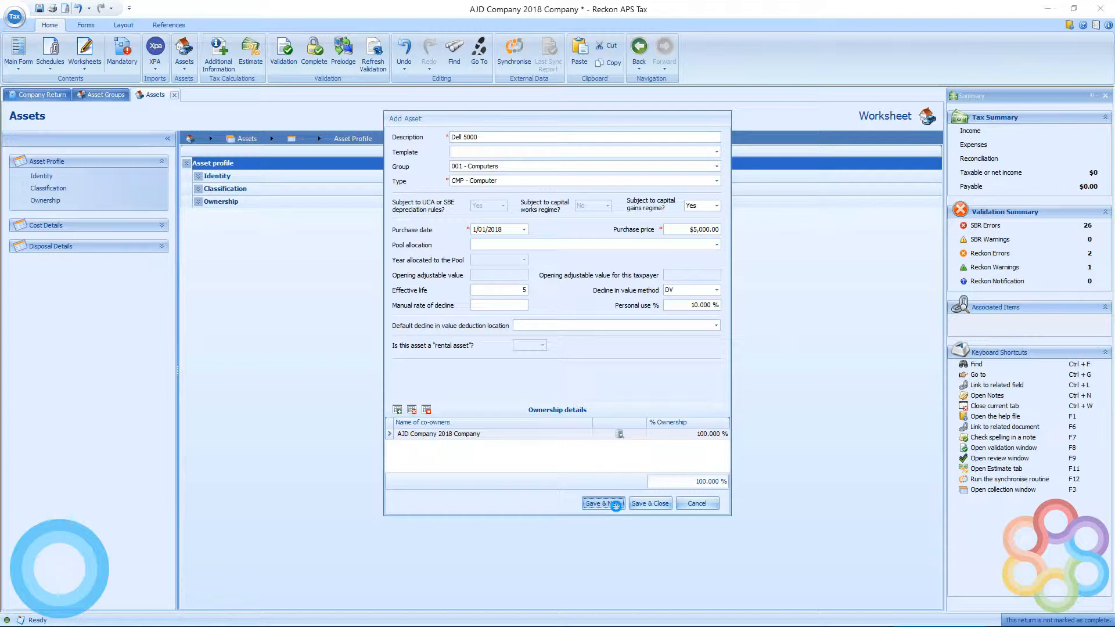
left_click(615, 504)
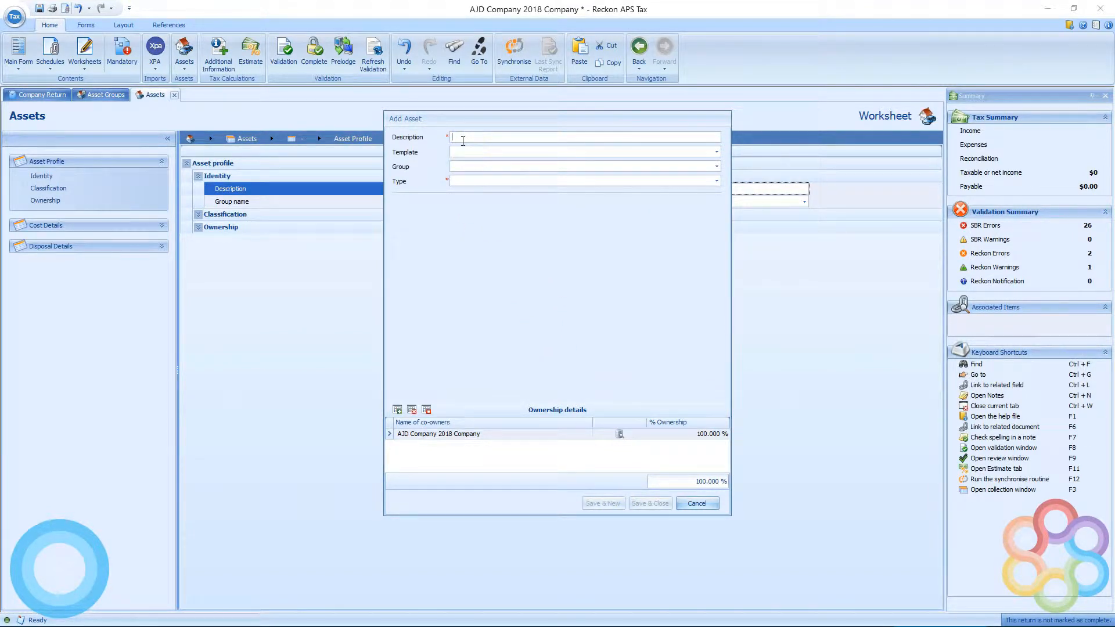
Describe the new asset as Lenovo 3000, assign it to group 001 - Computers and set its type to CMP - Computer.
type("Lenovo 3000")
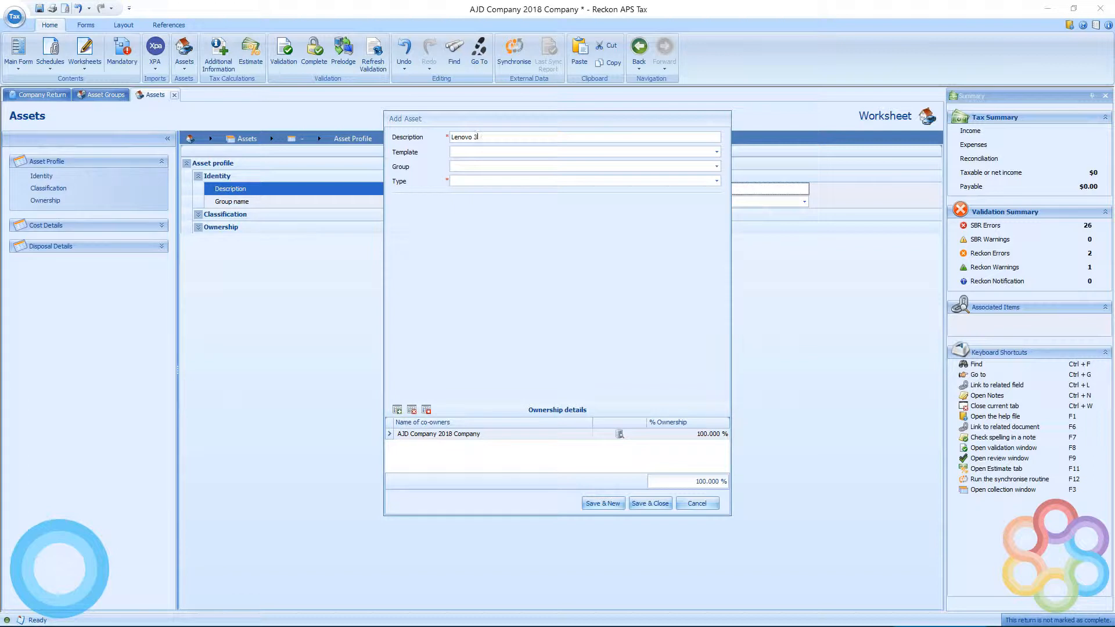
left_click(652, 167)
left_click(533, 187)
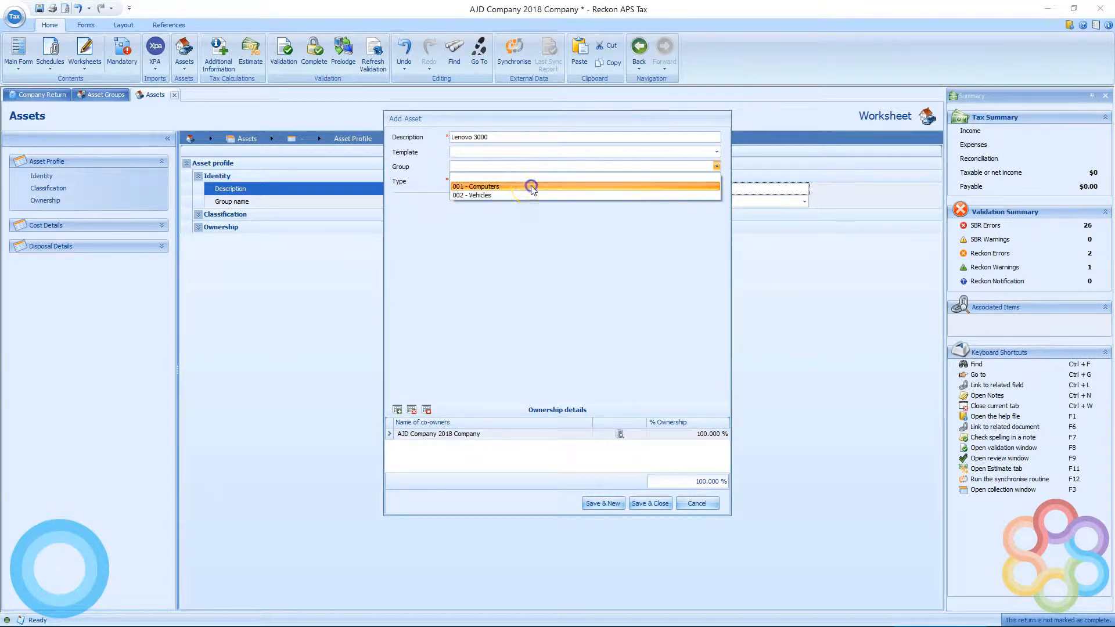
left_click(538, 182)
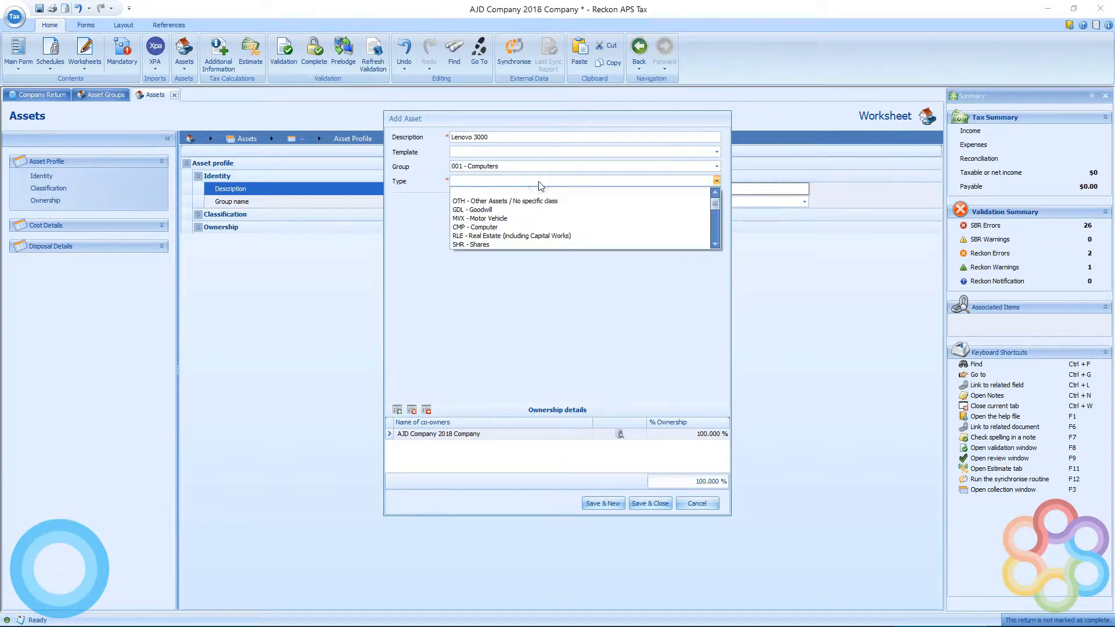
left_click(503, 230)
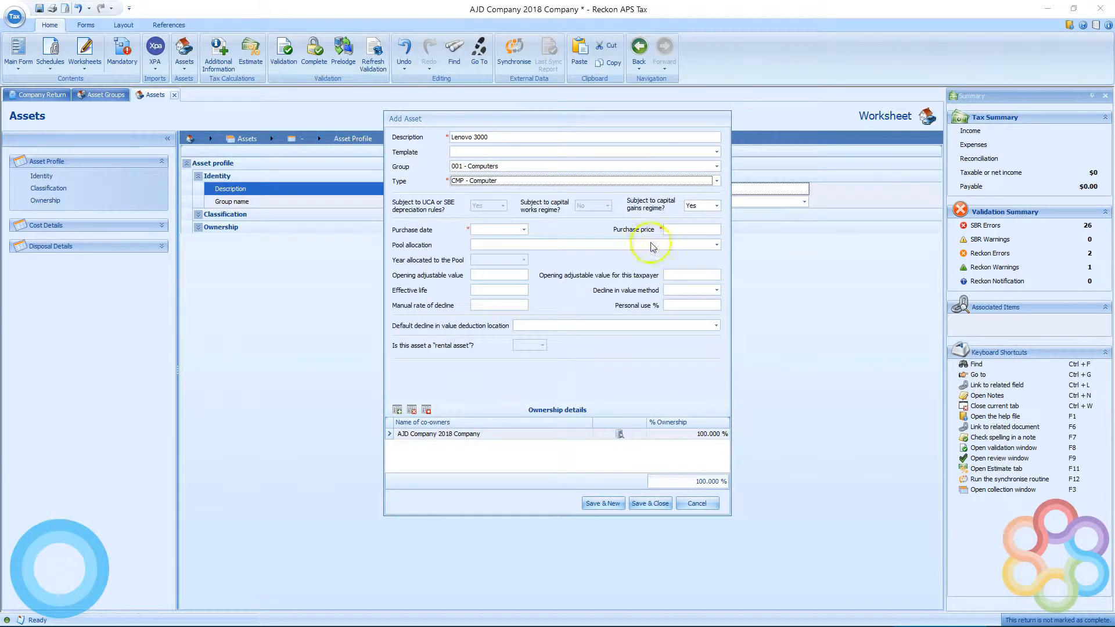
Set the Lenovo 3000's purchase price to 3000 and its purchase date to 1/01/2018.
left_click(685, 231)
type("3000")
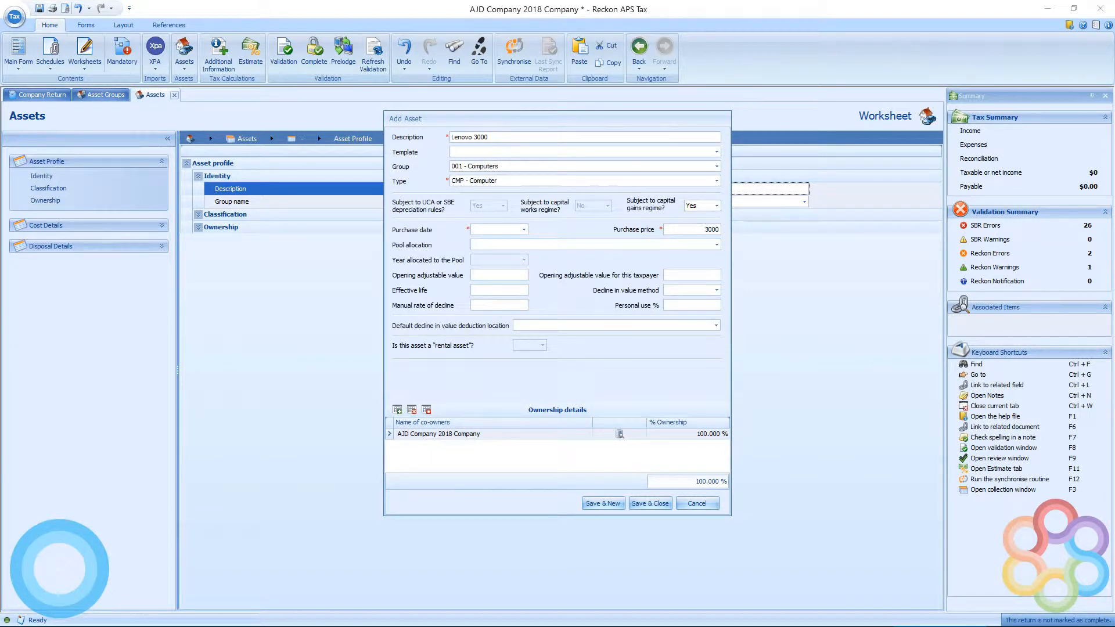
left_click(524, 229)
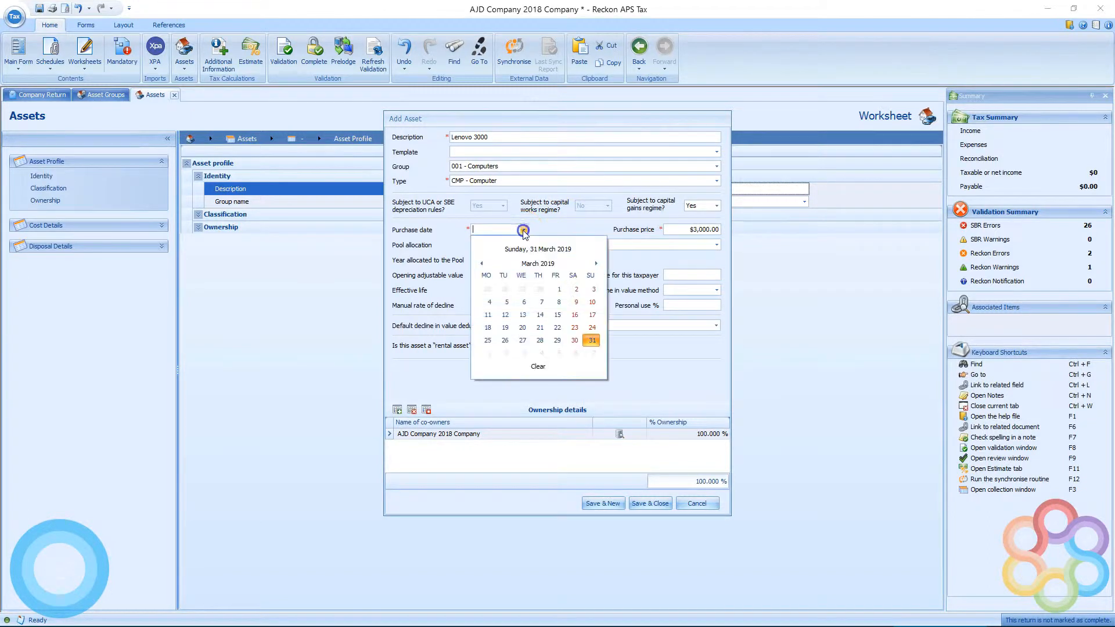
left_click(537, 263)
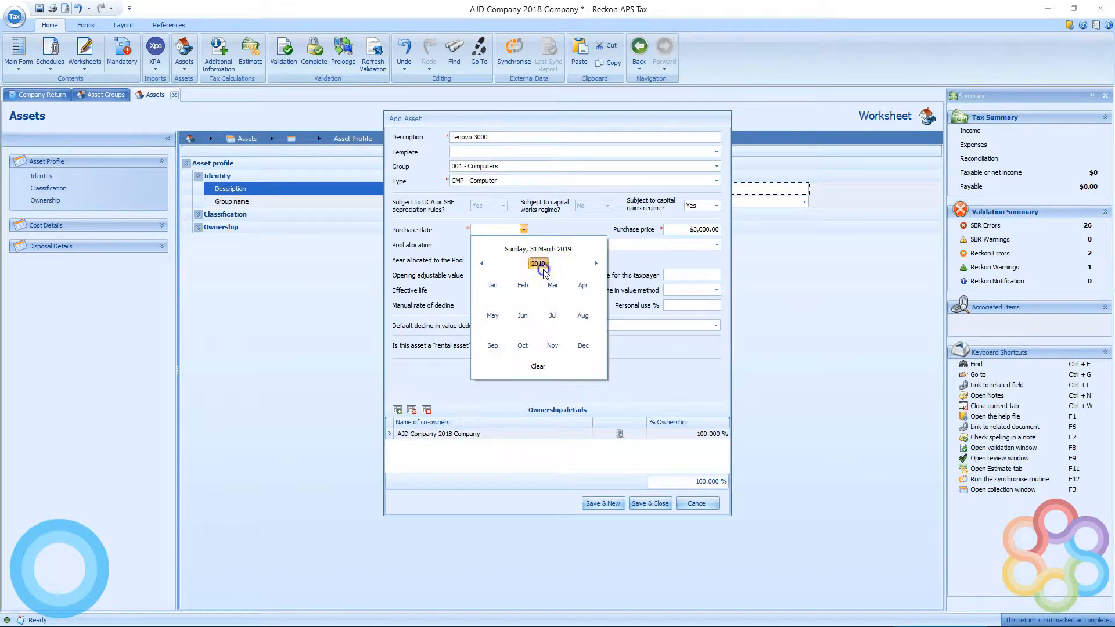
left_click(538, 263)
left_click(522, 346)
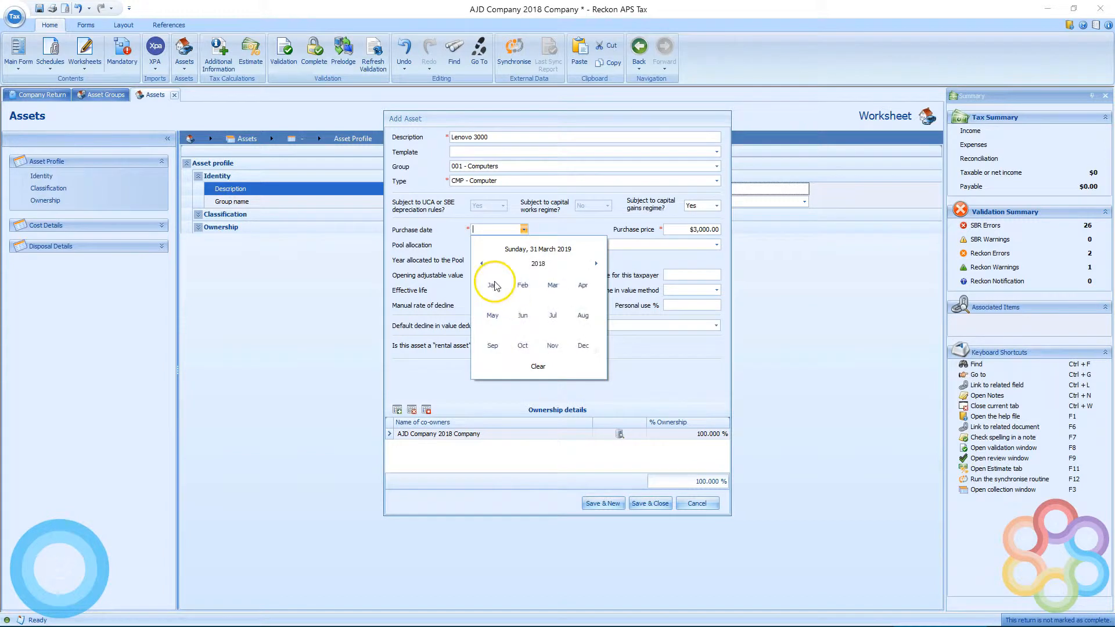
left_click(493, 285)
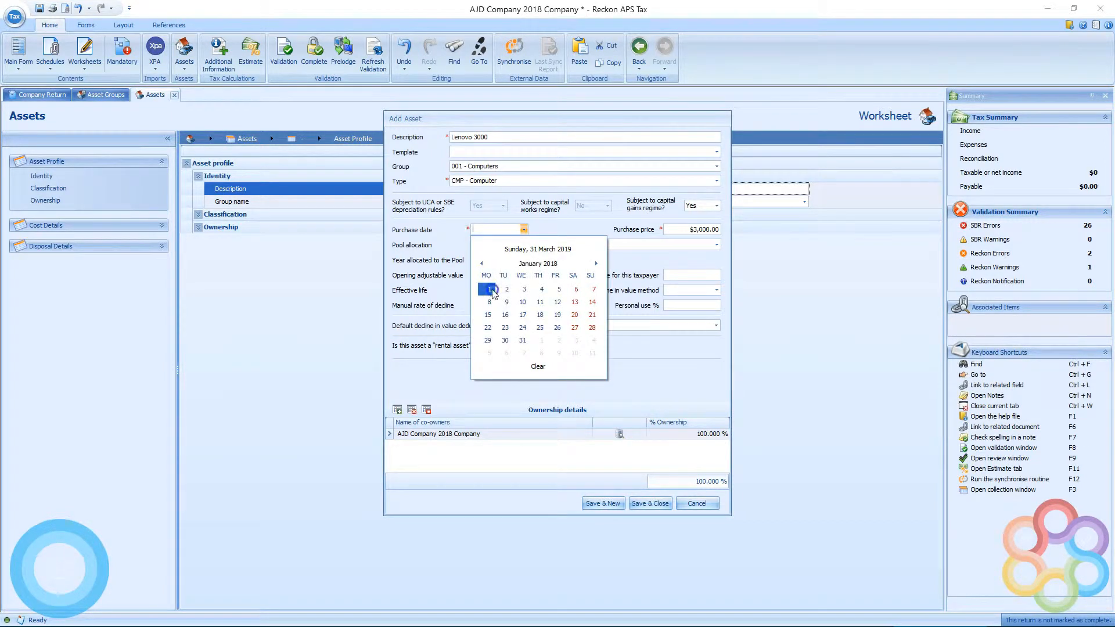
left_click(491, 290)
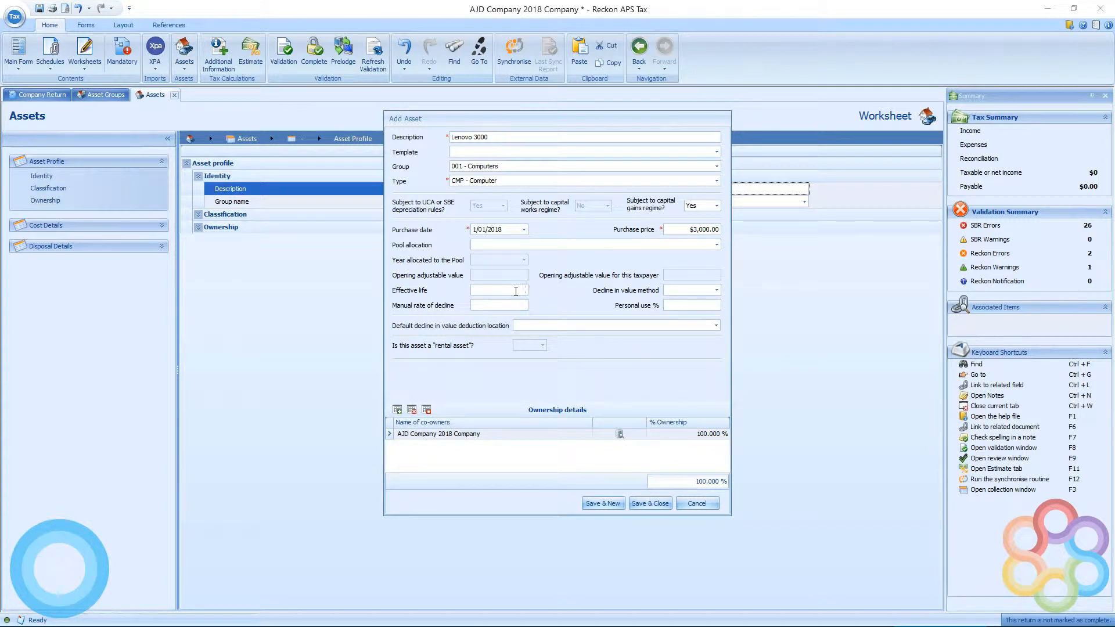
Give the Lenovo 3000 effective life 5, DV - Diminishing value method and 20% personal use, and save and close the asset entry.
left_click(717, 290)
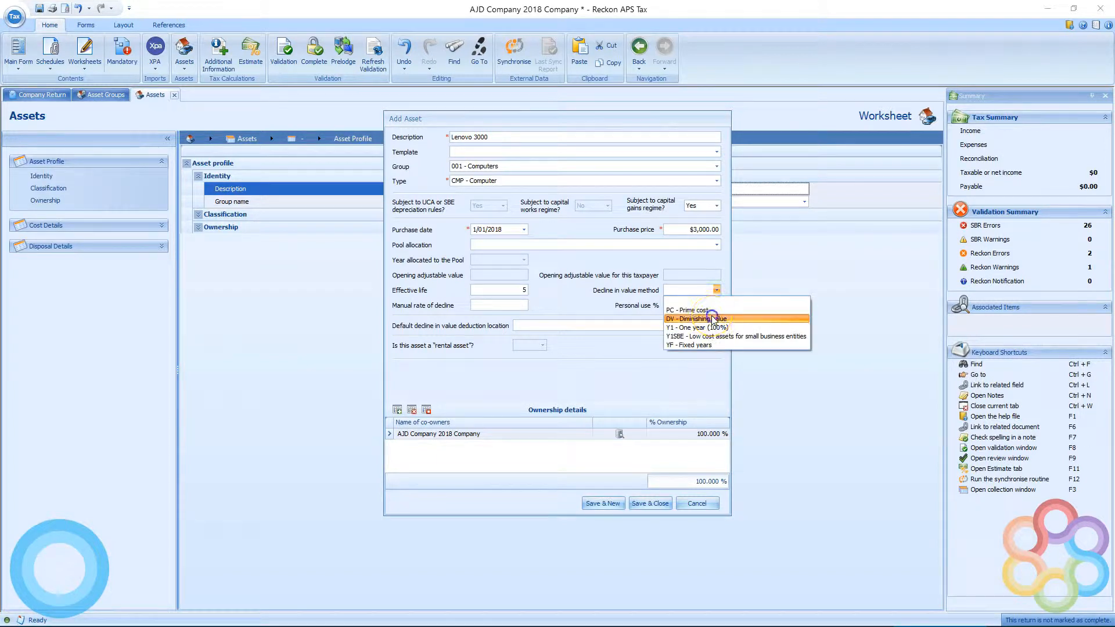
left_click(710, 319)
left_click(676, 308)
type("20.000")
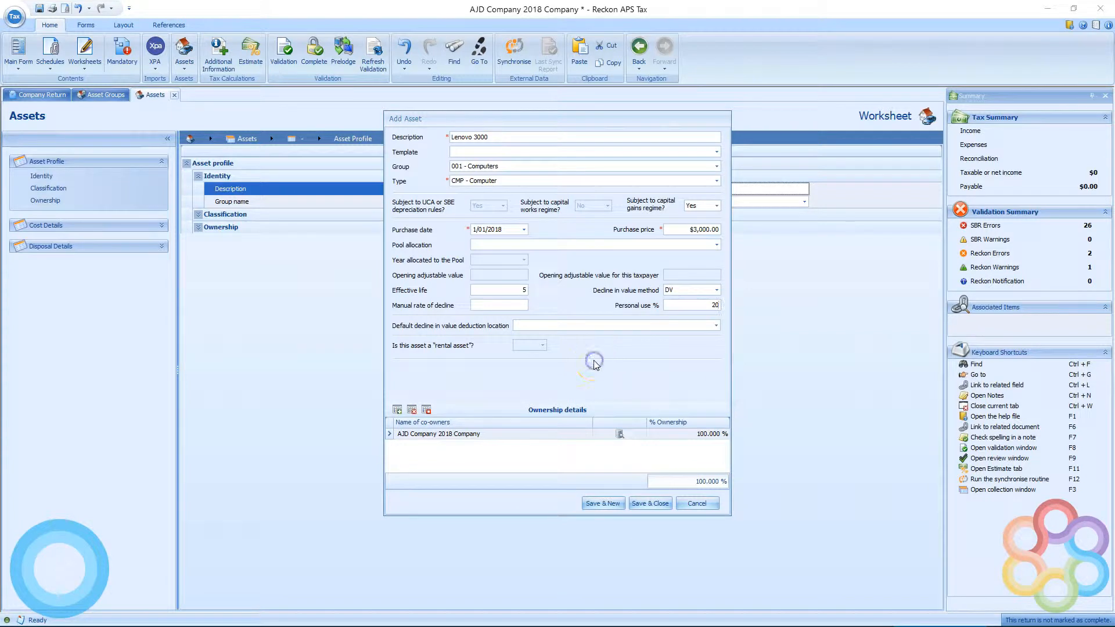
left_click(656, 504)
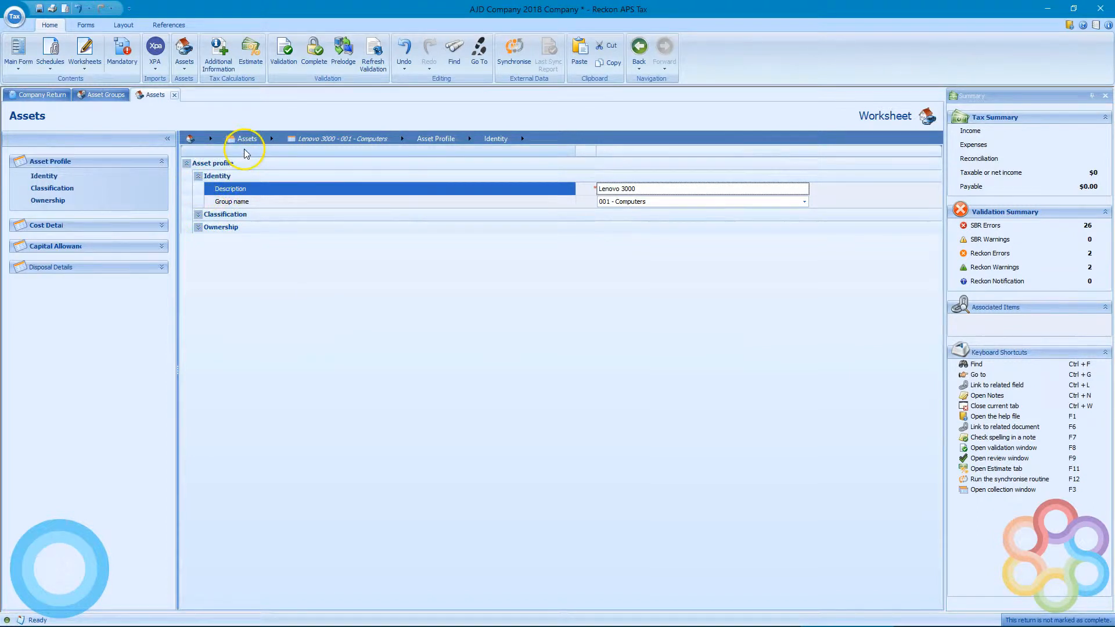
Review the list of assets in the worksheet and display the Dell 5000 - 001 - Computers record.
left_click(211, 138)
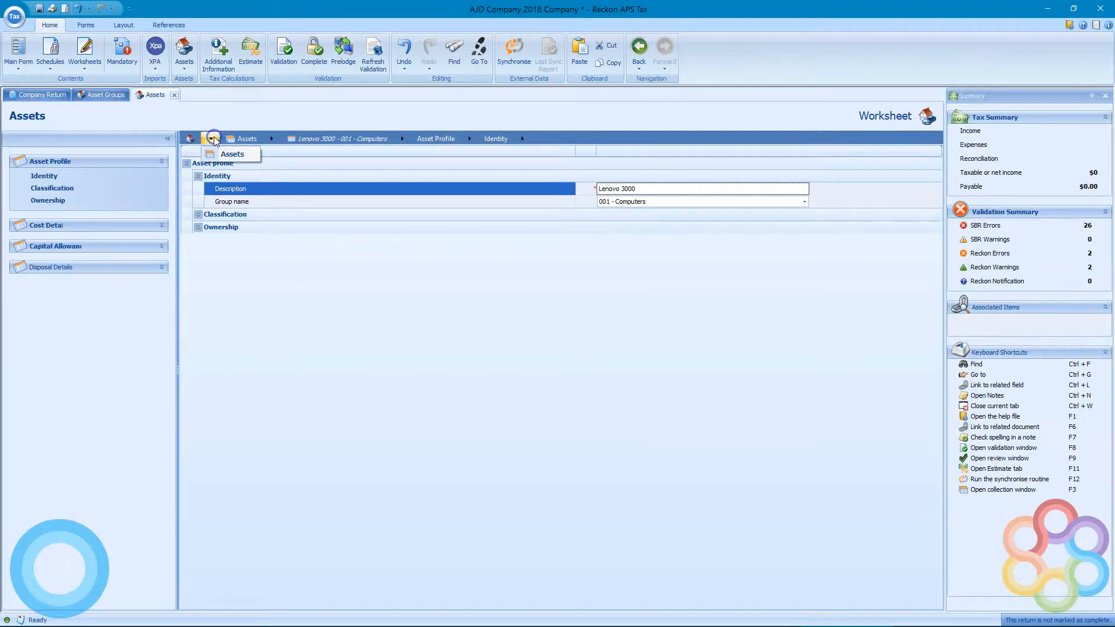
left_click(272, 139)
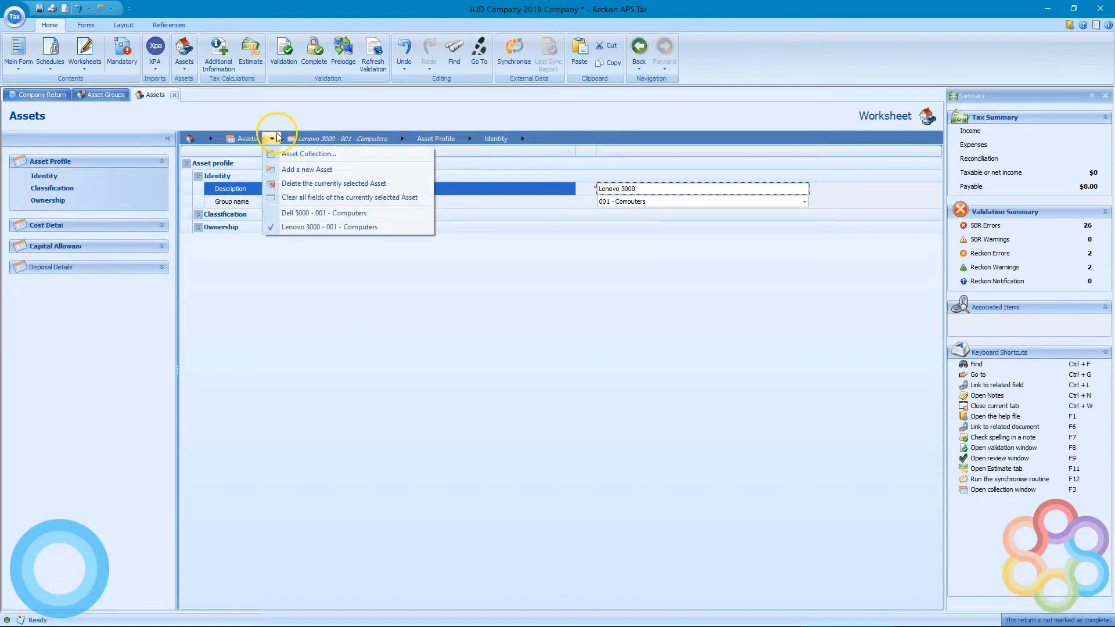
left_click(304, 213)
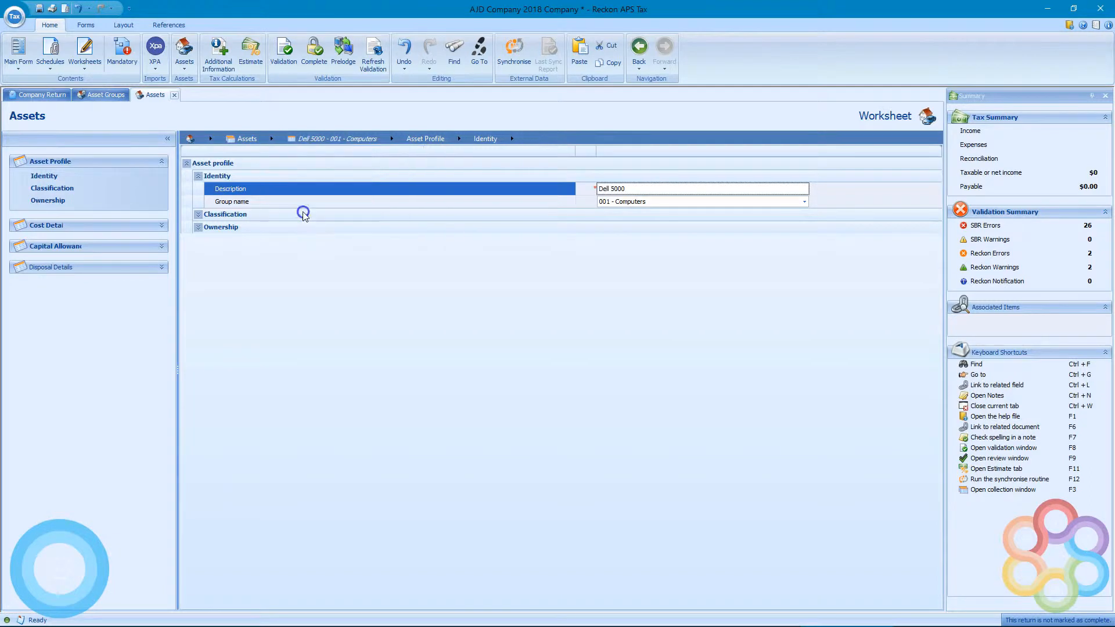
Start adding another asset and enter commodore as its description.
left_click(184, 58)
left_click(187, 79)
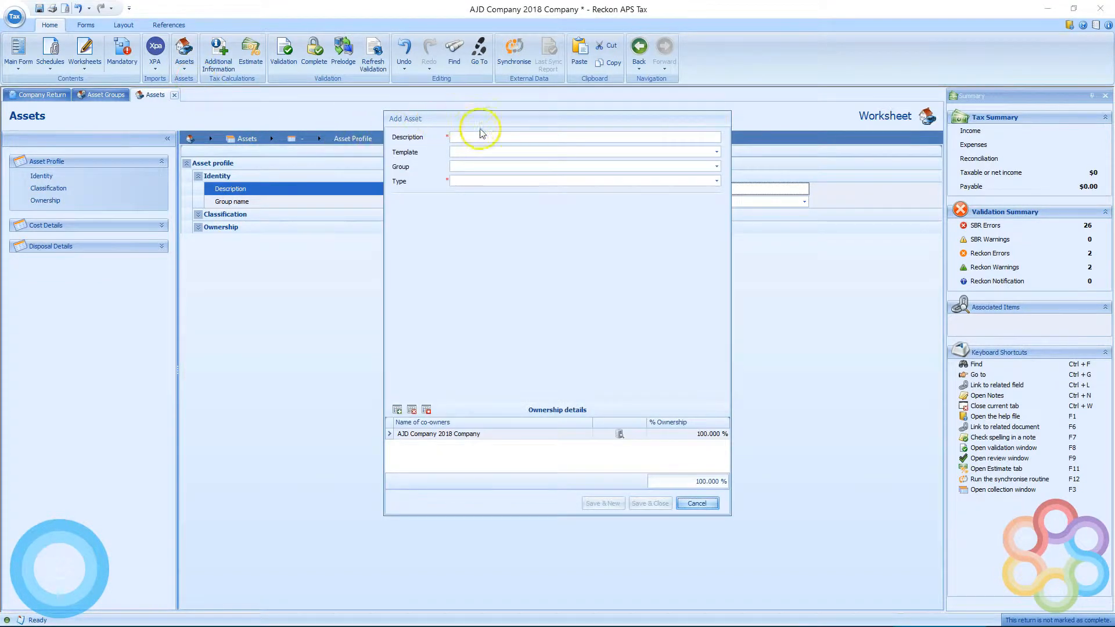
left_click(481, 136)
type("commodore")
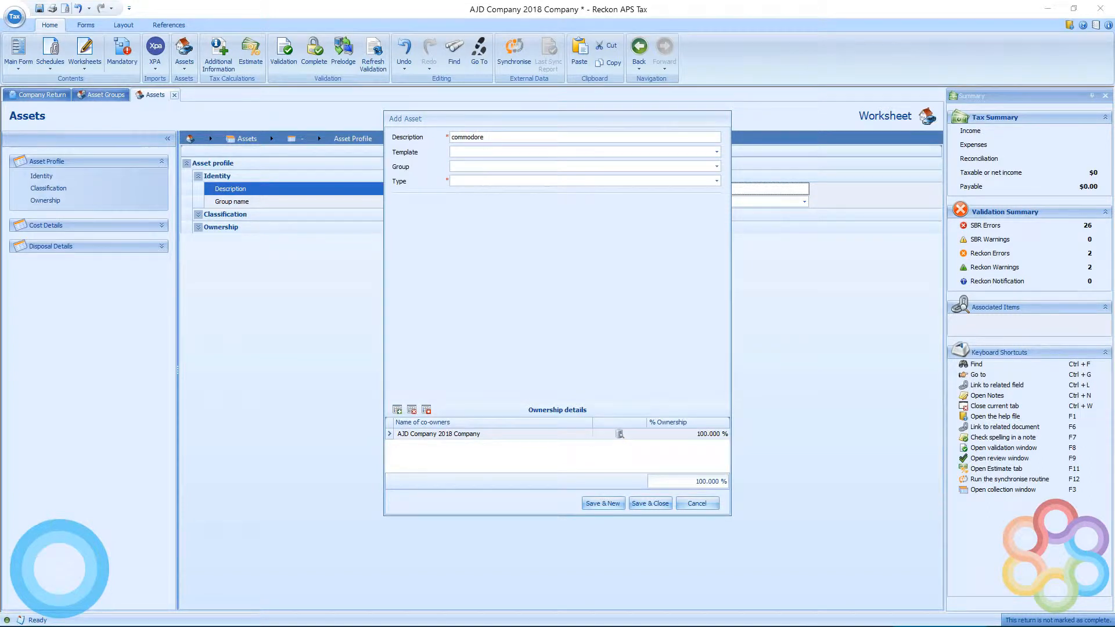
Assign the commodore to group 002 - Vehicles and set its type to MVX - Motor Vehicle.
left_click(571, 168)
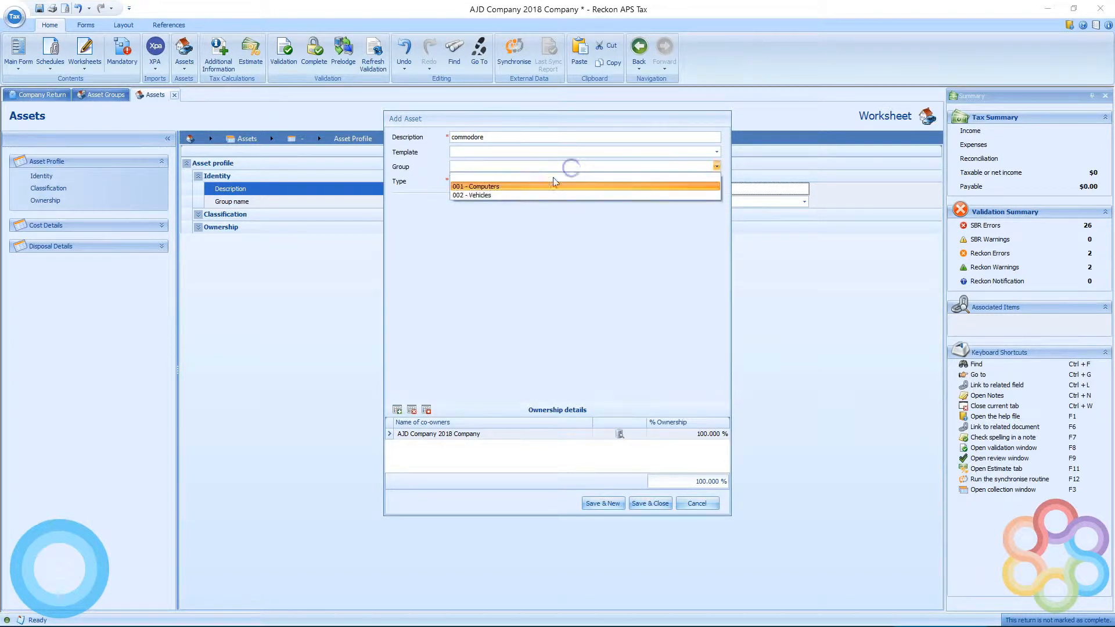
left_click(500, 195)
left_click(537, 181)
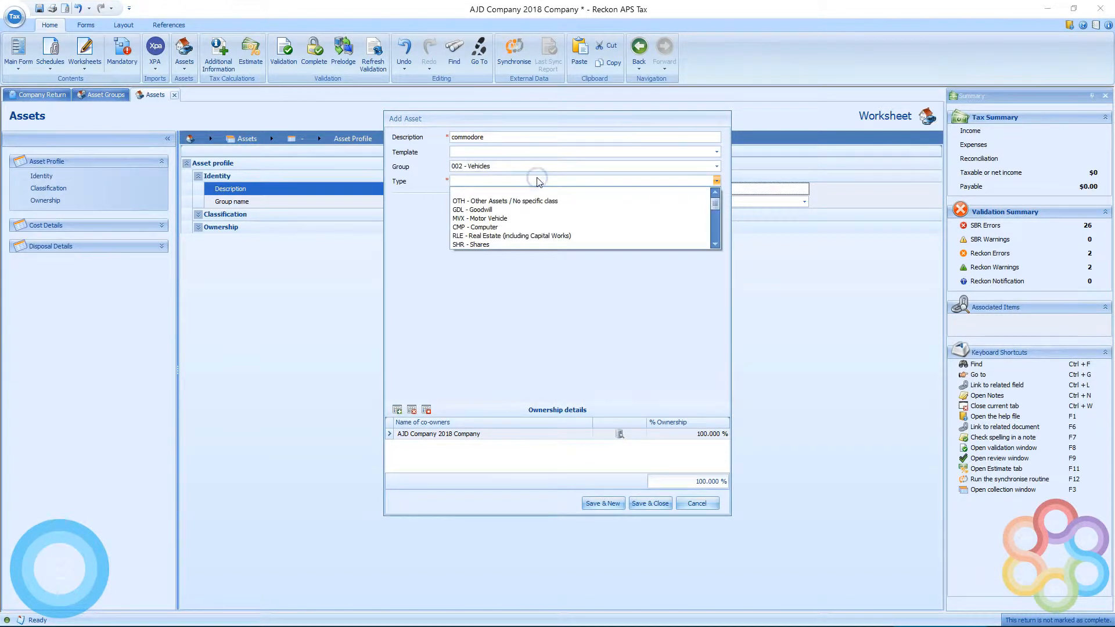
left_click(519, 219)
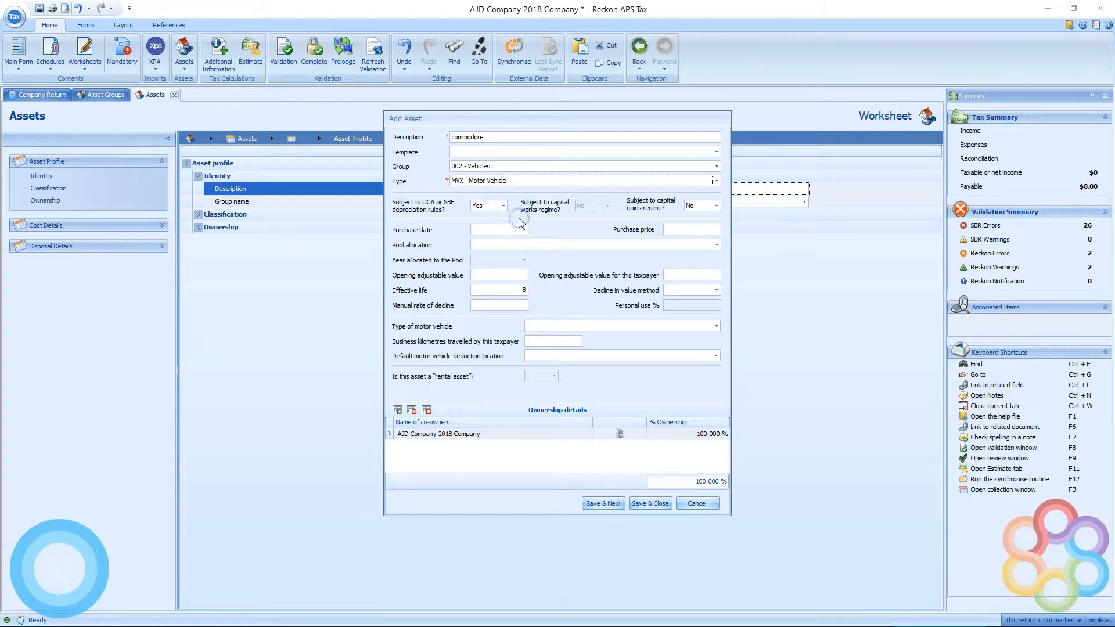
Set the commodore's purchase date to 1/01/2018 and its purchase price to 30000.
left_click(524, 229)
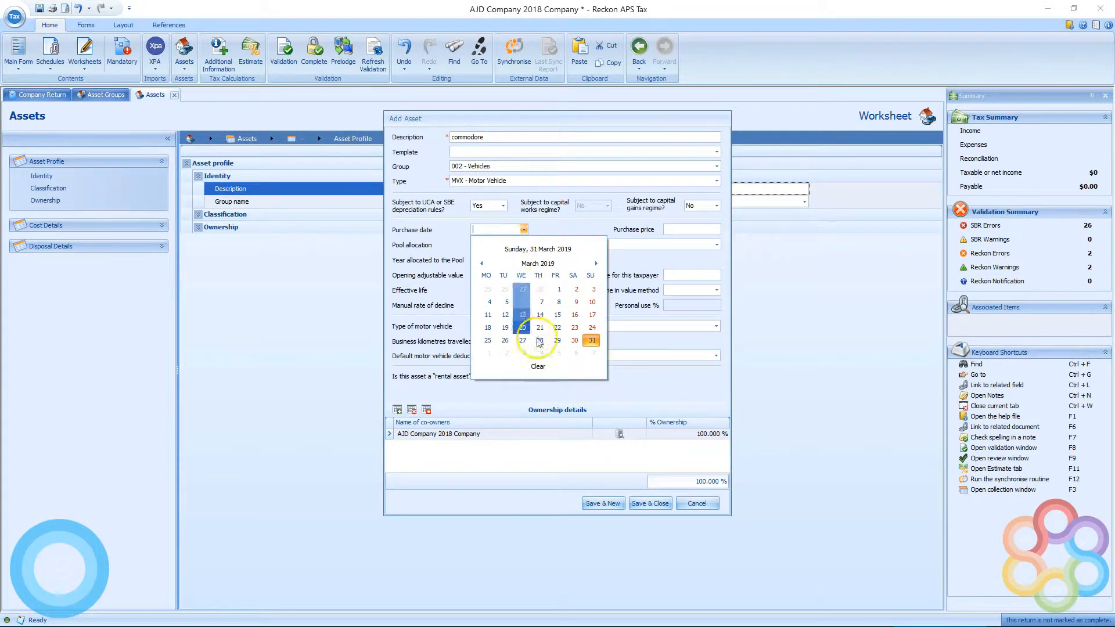
left_click(538, 263)
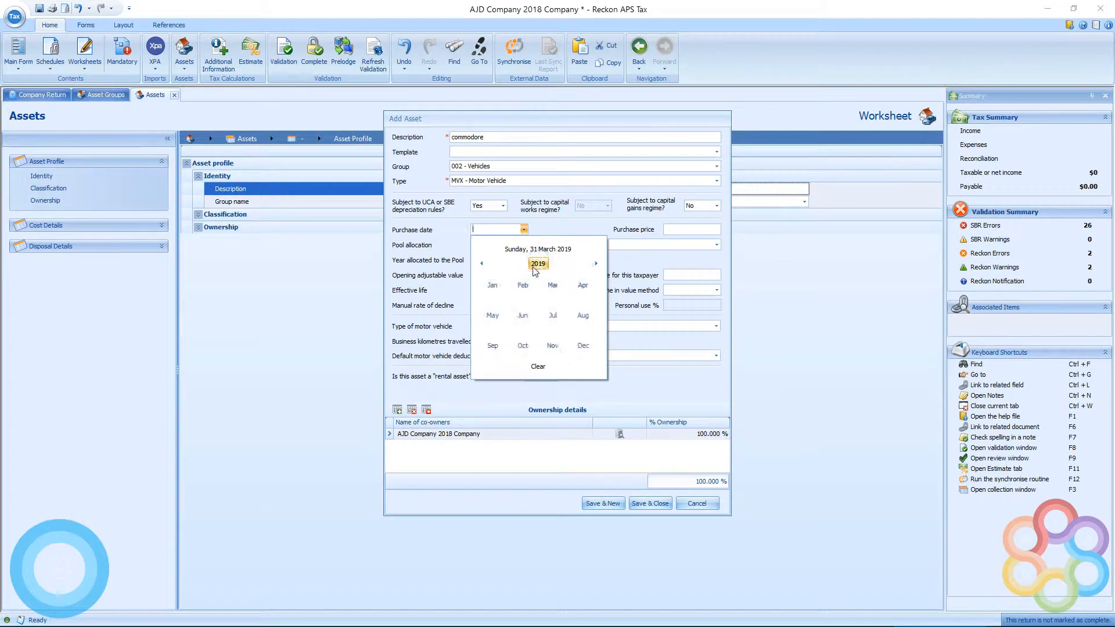
left_click(538, 264)
left_click(522, 347)
left_click(492, 284)
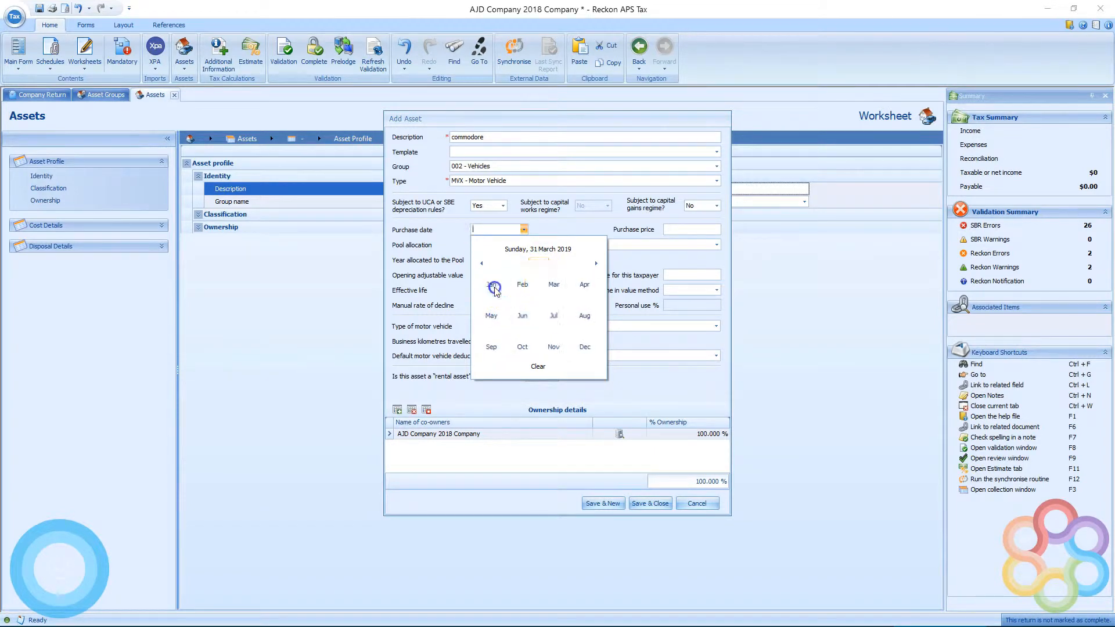
left_click(491, 290)
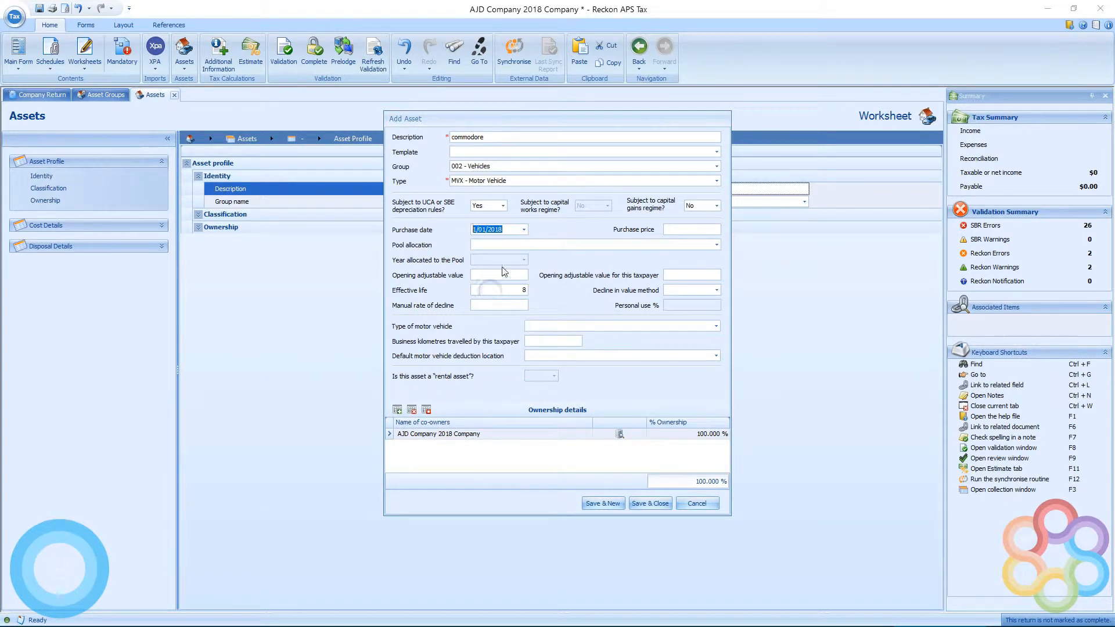
left_click(684, 231)
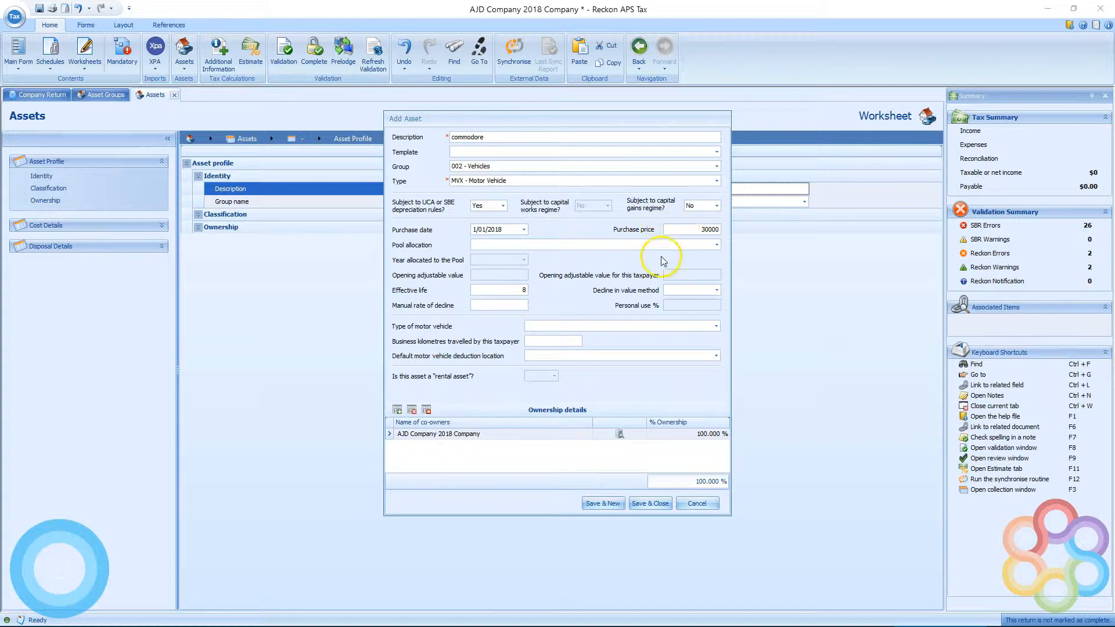
Keep the commodore's default effective life and set its decline in value method to DV - Diminishing value.
left_click(507, 291)
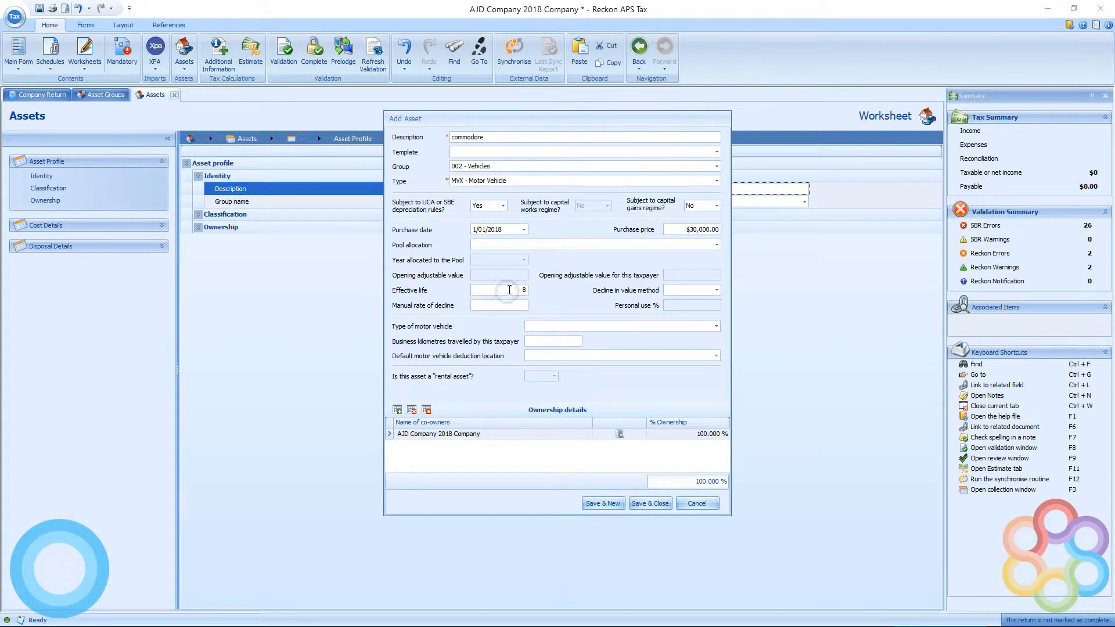
left_click(700, 290)
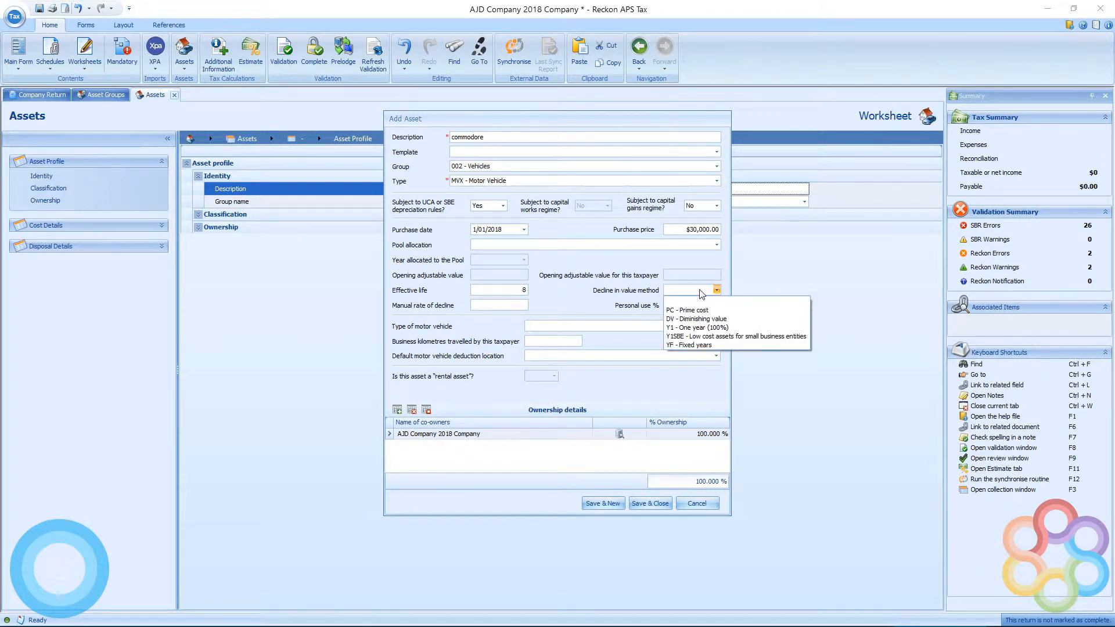
left_click(694, 319)
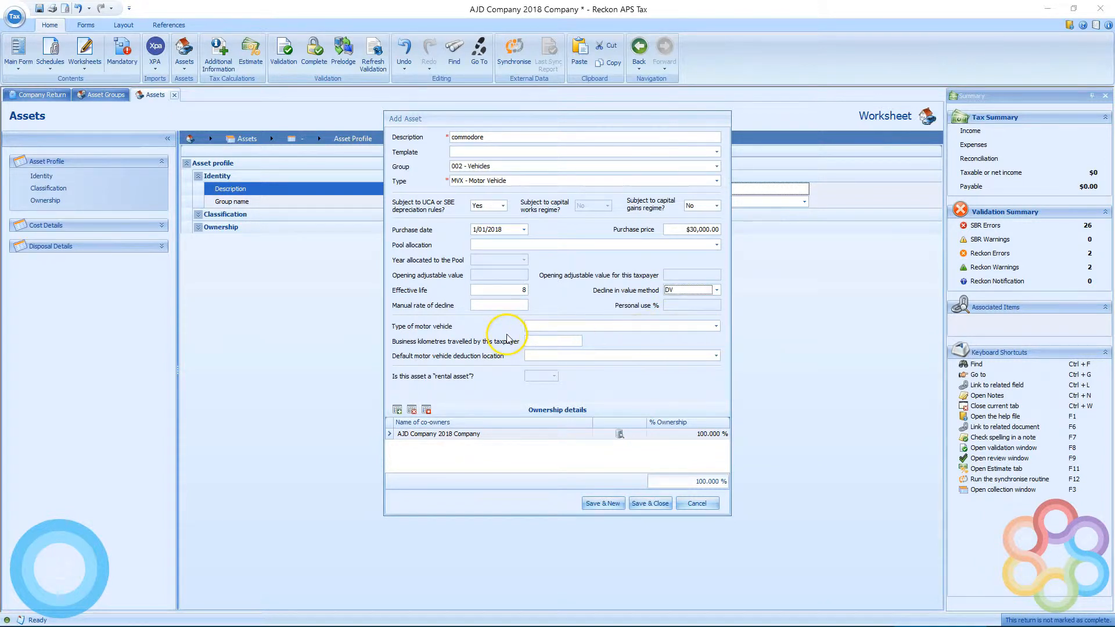
Set the commodore's motor vehicle type to 1 - Car (less than 1 tonne and fewer than 9 passengers) and its default deduction location to Business: <unnamed>.
left_click(499, 305)
left_click(575, 327)
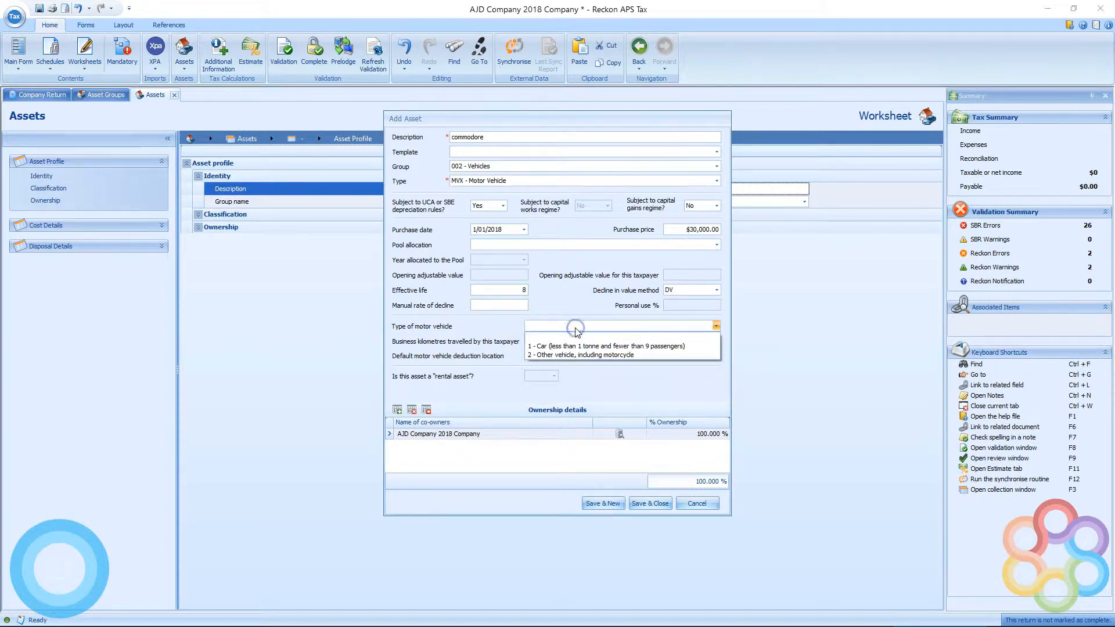
left_click(582, 346)
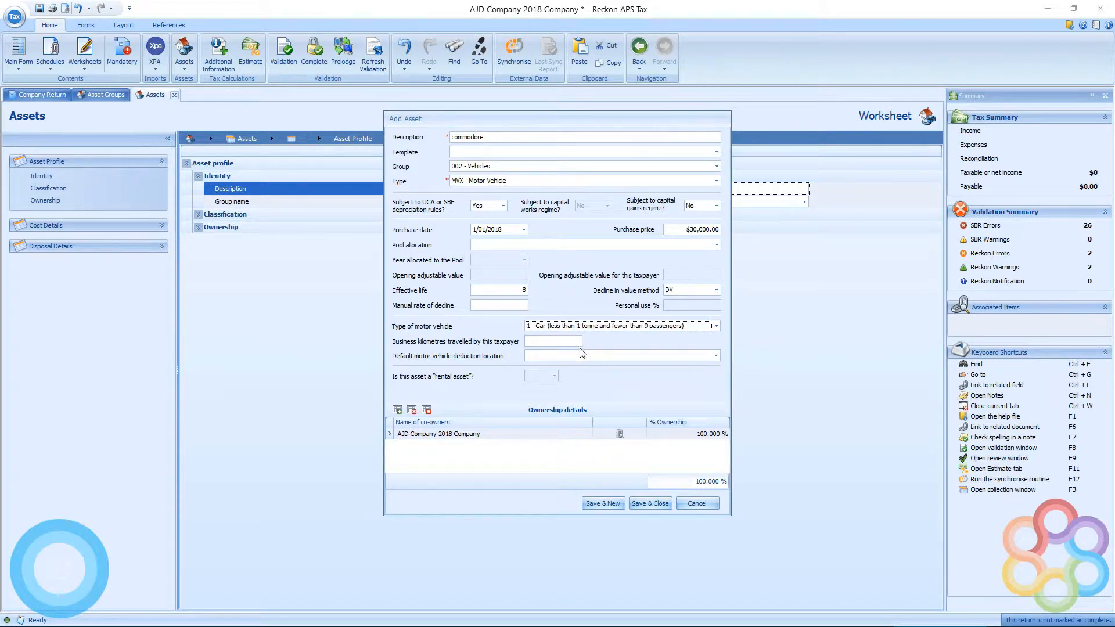
left_click(555, 356)
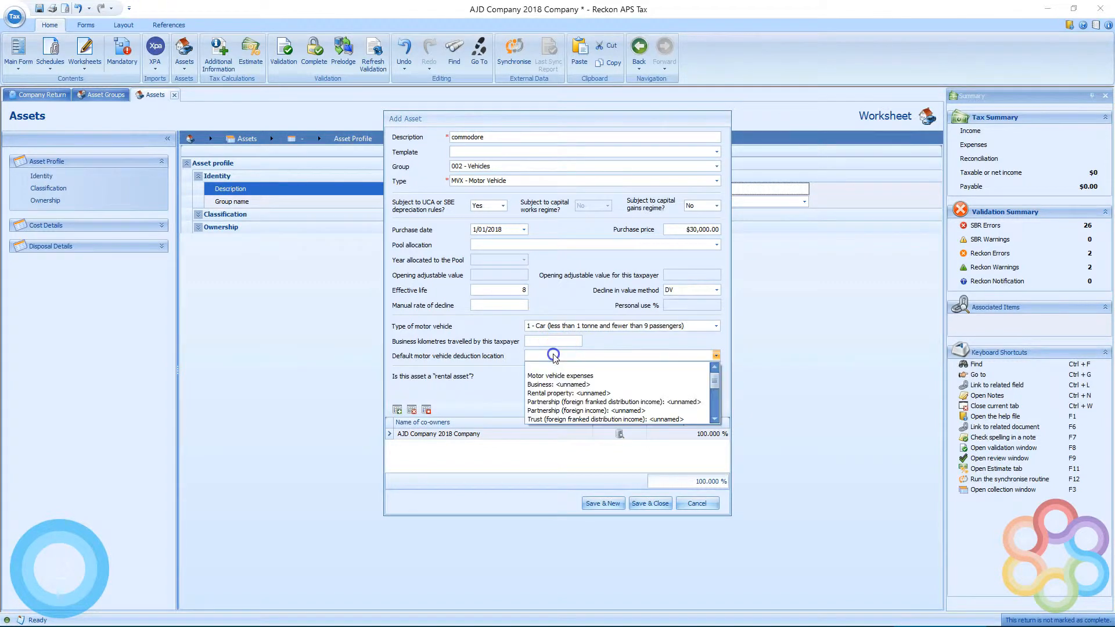
left_click(556, 384)
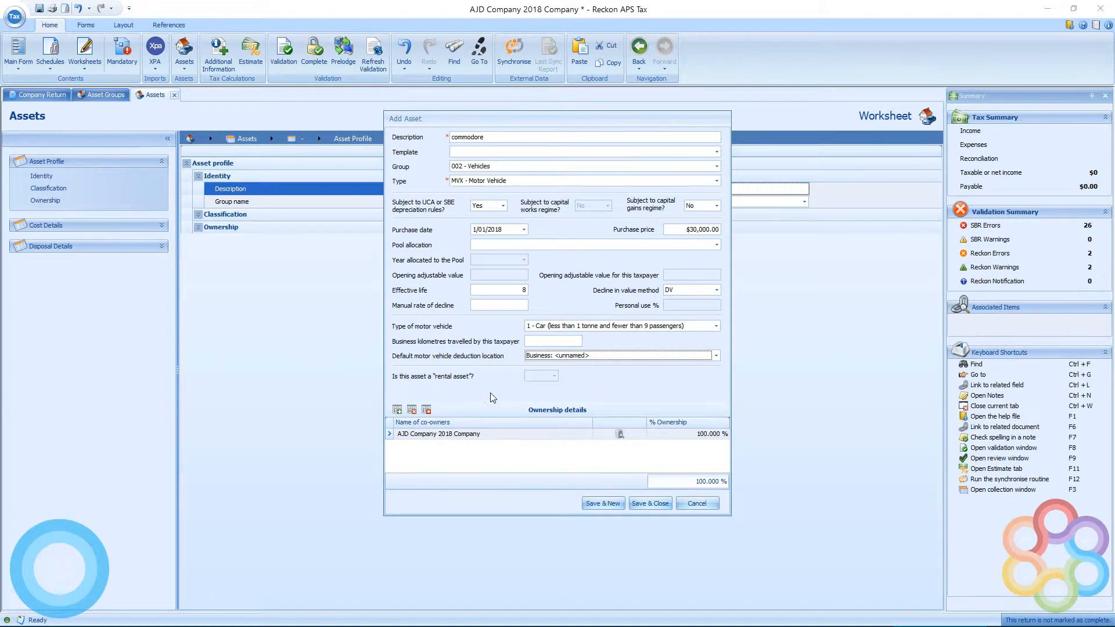
Save the commodore and start another new asset with the description BMW.
left_click(615, 505)
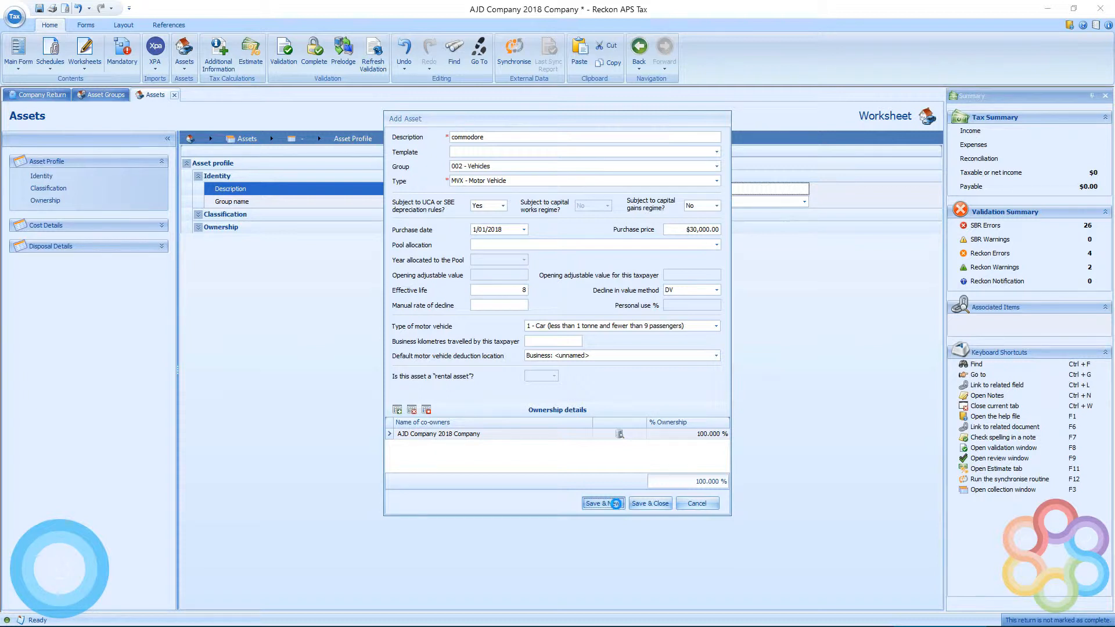
left_click(615, 505)
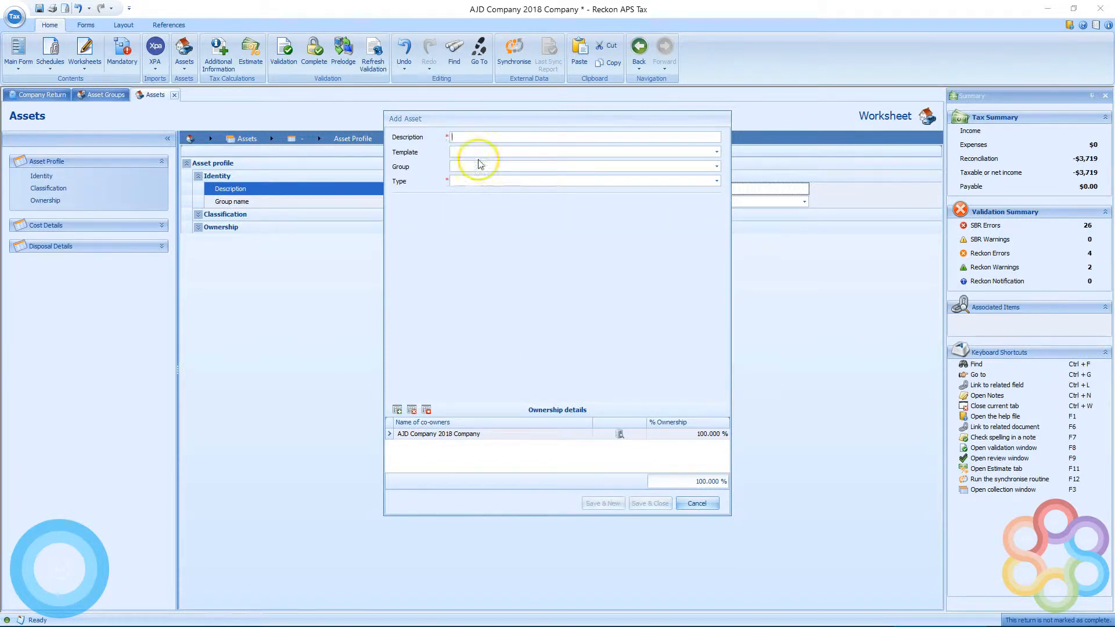
type("BMW")
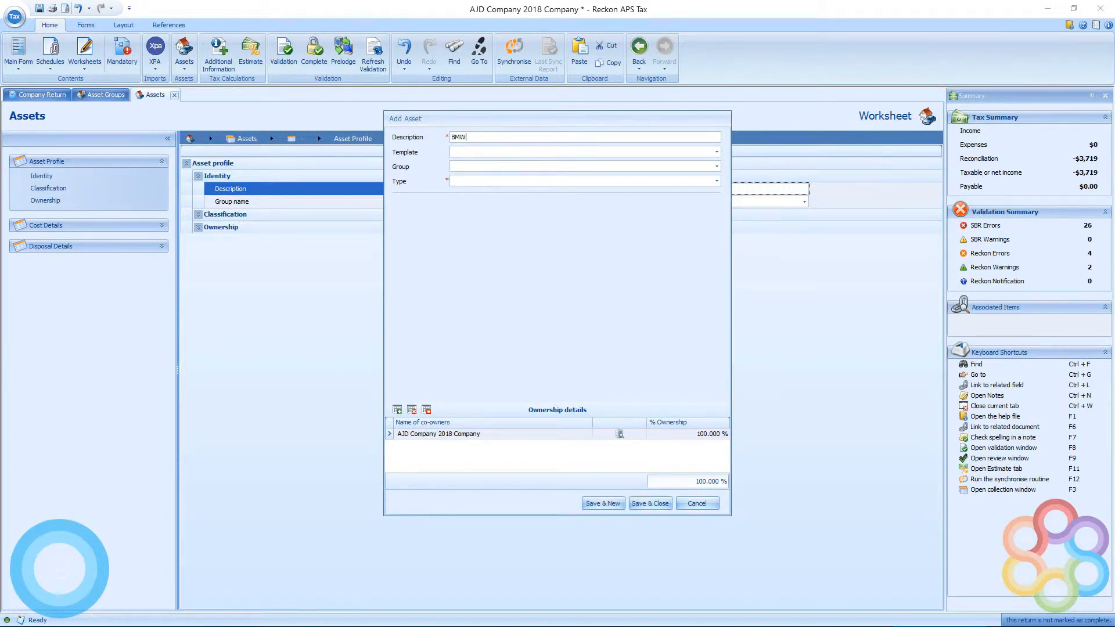
Assign the BMW to group 002 - Vehicles and set its type to MVX - Motor Vehicle.
left_click(473, 166)
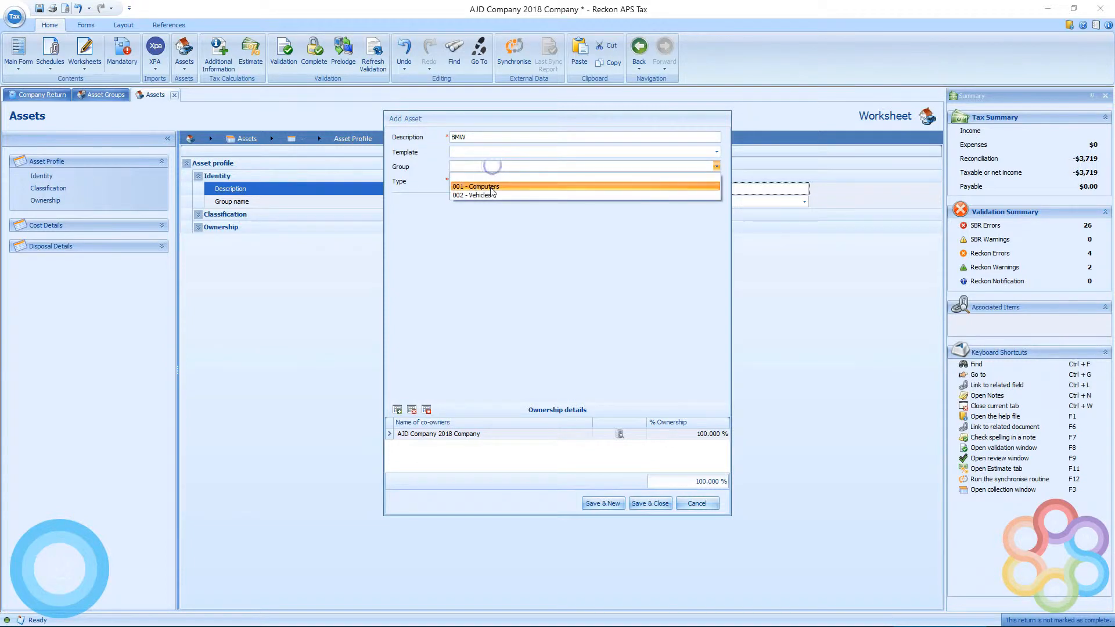
left_click(491, 195)
left_click(502, 180)
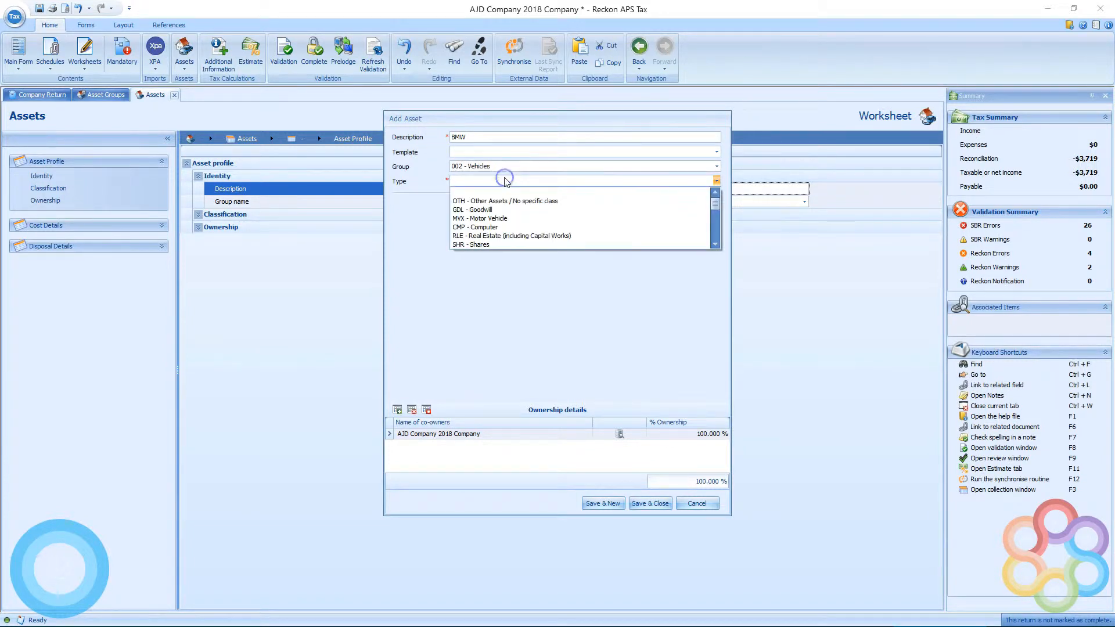
left_click(504, 218)
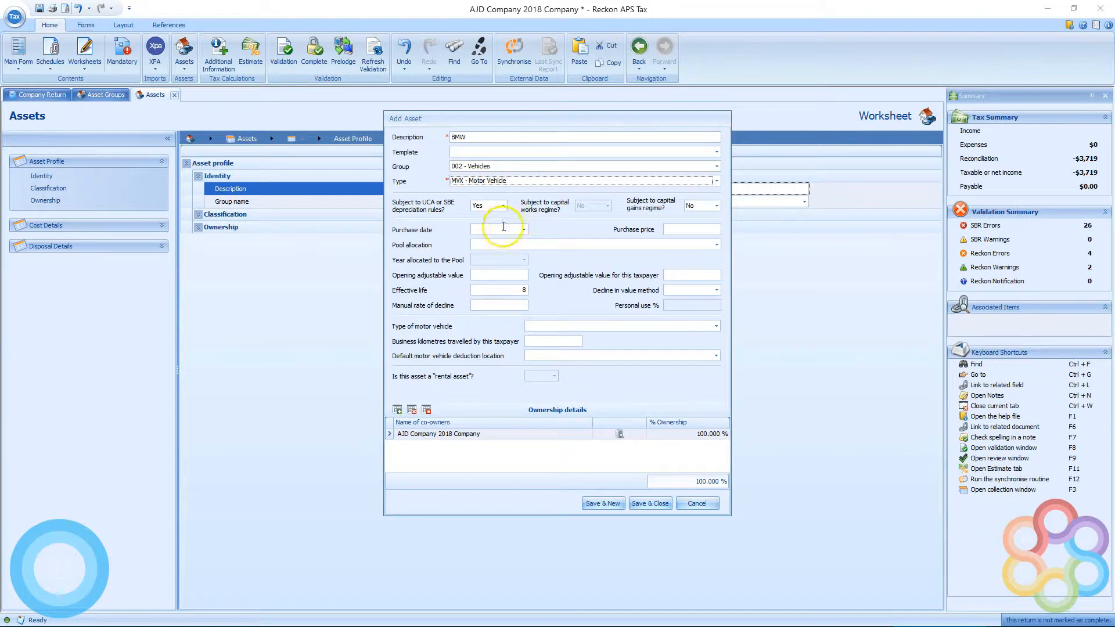
Set the BMW's purchase date to 2/01/2018.
left_click(523, 229)
left_click(532, 266)
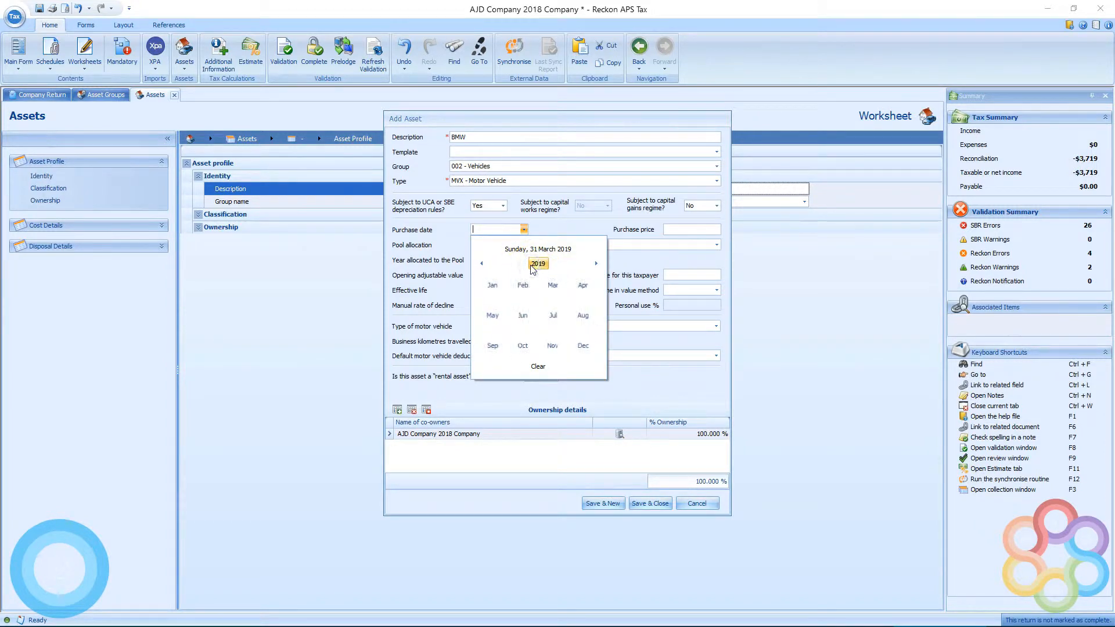
left_click(536, 264)
left_click(521, 350)
left_click(495, 281)
left_click(509, 291)
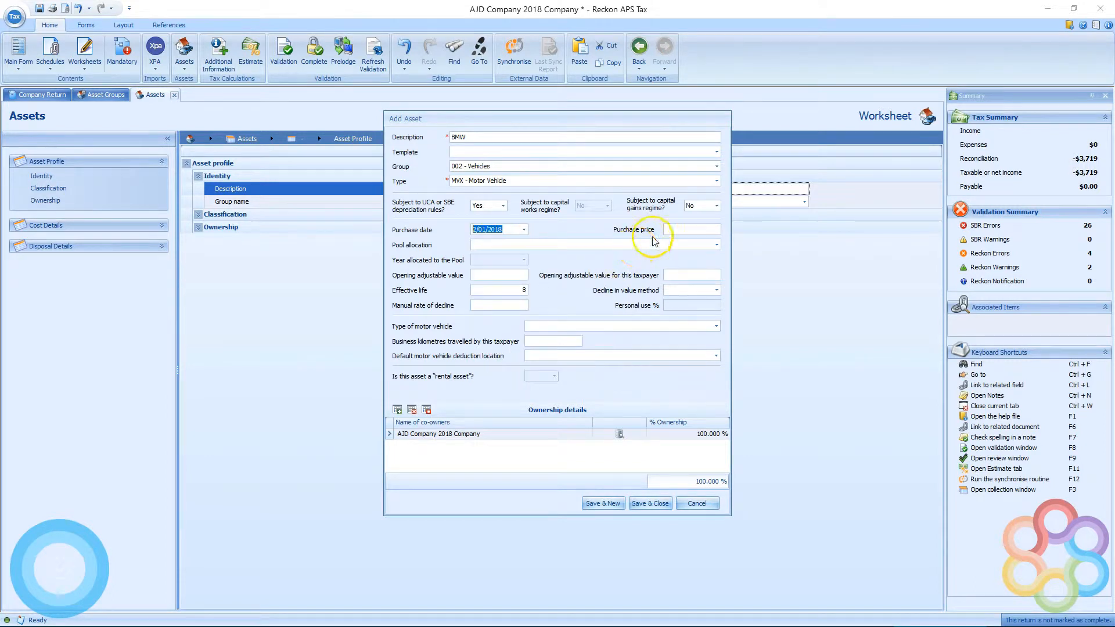
Set the BMW's purchase price to 50000 and its decline in value method to DV.
left_click(674, 229)
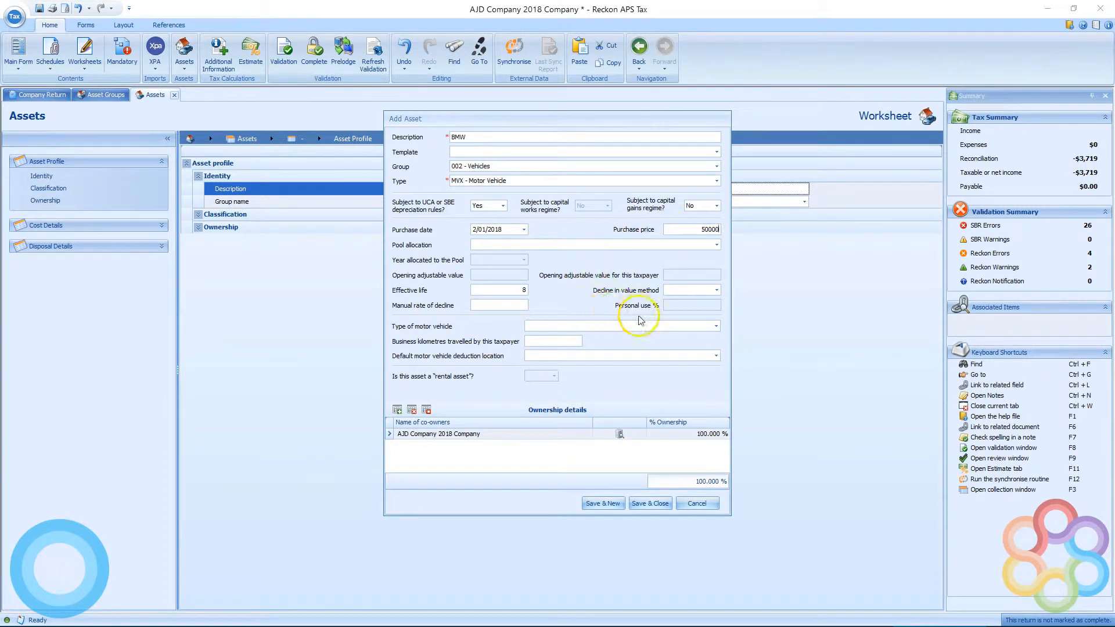
type("50000")
left_click(679, 296)
left_click(686, 317)
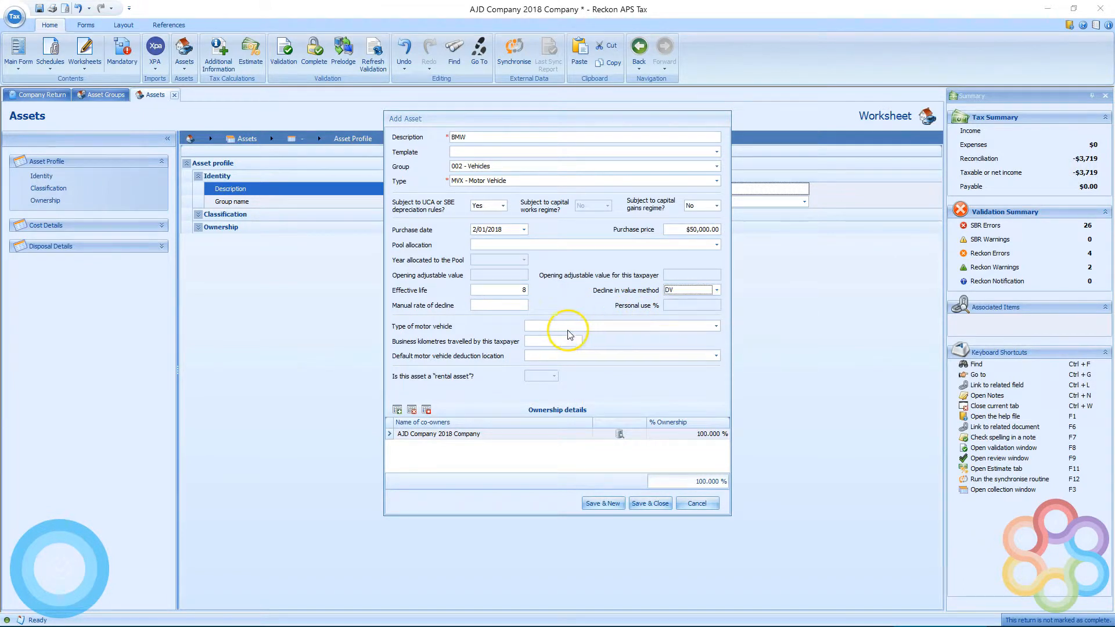
Set the BMW's motor vehicle type to 1 - Car (less than 1 tonne and fewer than 9 passengers) and its default deduction location to Business: <unnamed>.
left_click(569, 329)
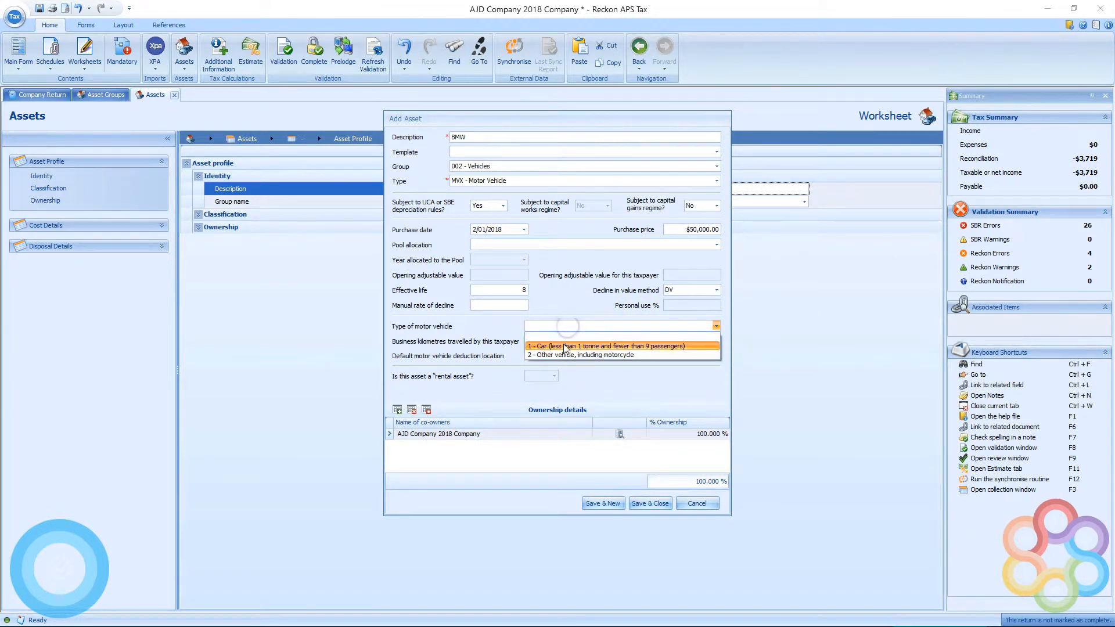
left_click(567, 338)
left_click(559, 356)
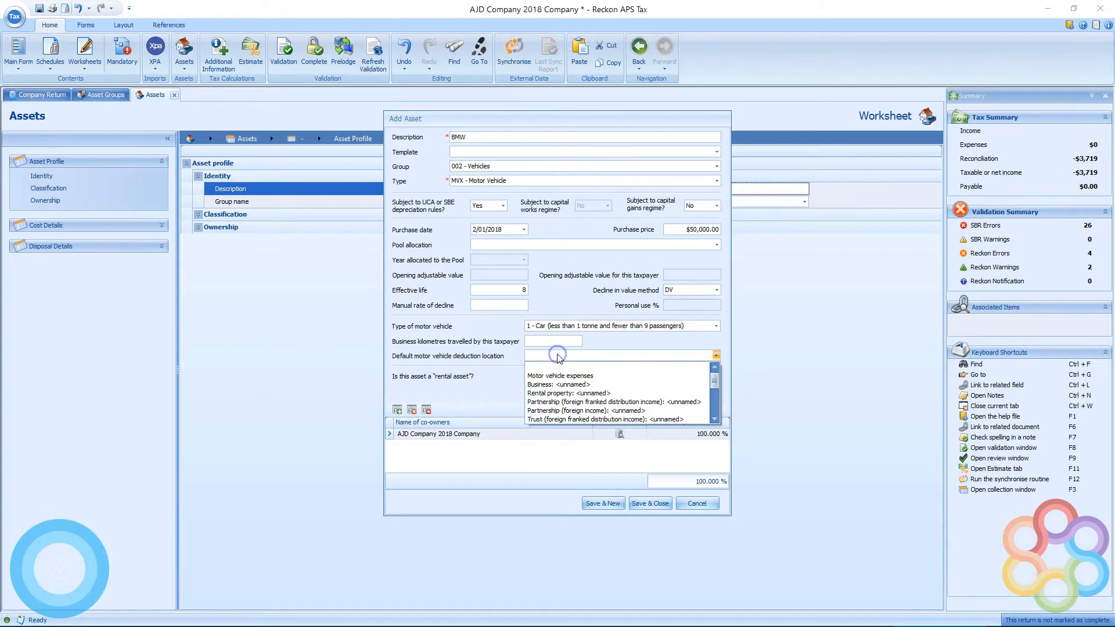
left_click(560, 384)
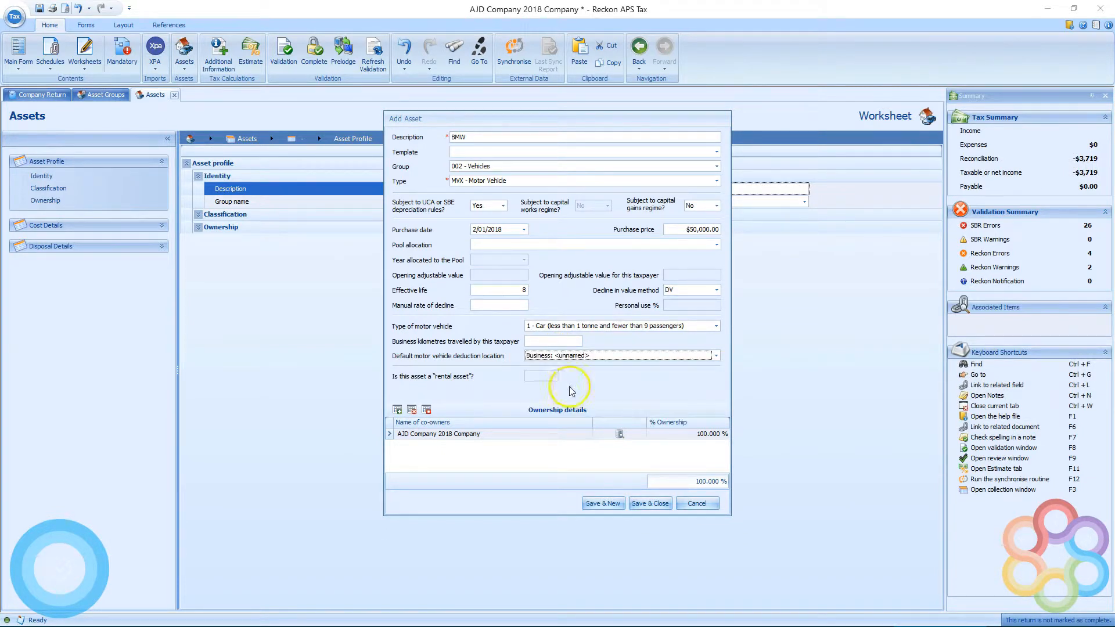
Review the available default motor vehicle deduction locations for the BMW and keep Business: <unnamed>.
left_click(610, 357)
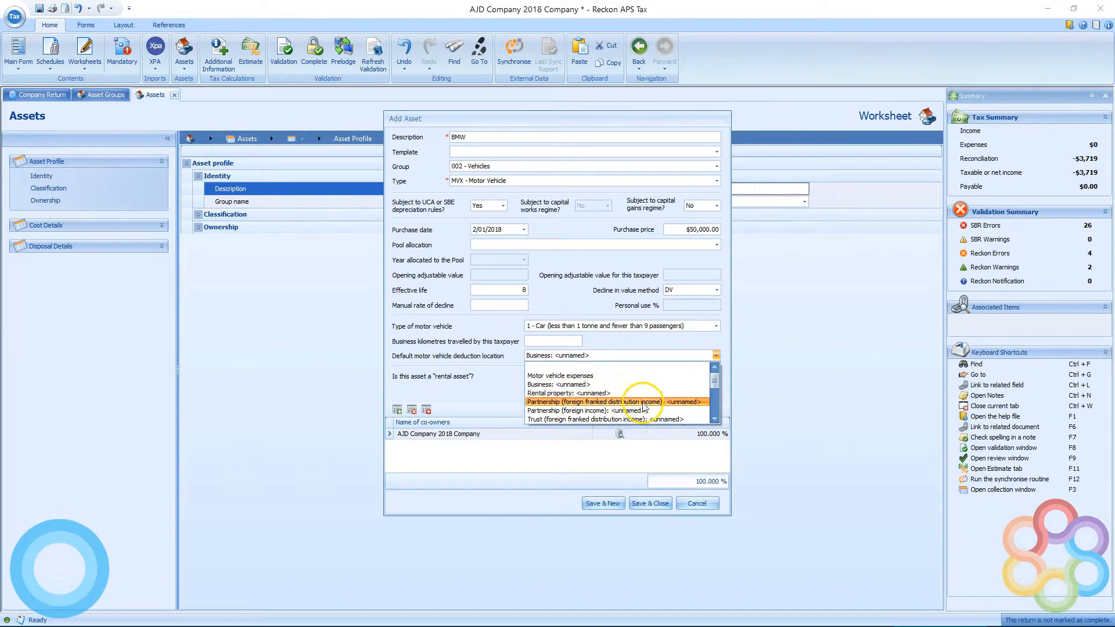
left_click(714, 419)
left_click(715, 422)
left_click(715, 421)
left_click(716, 422)
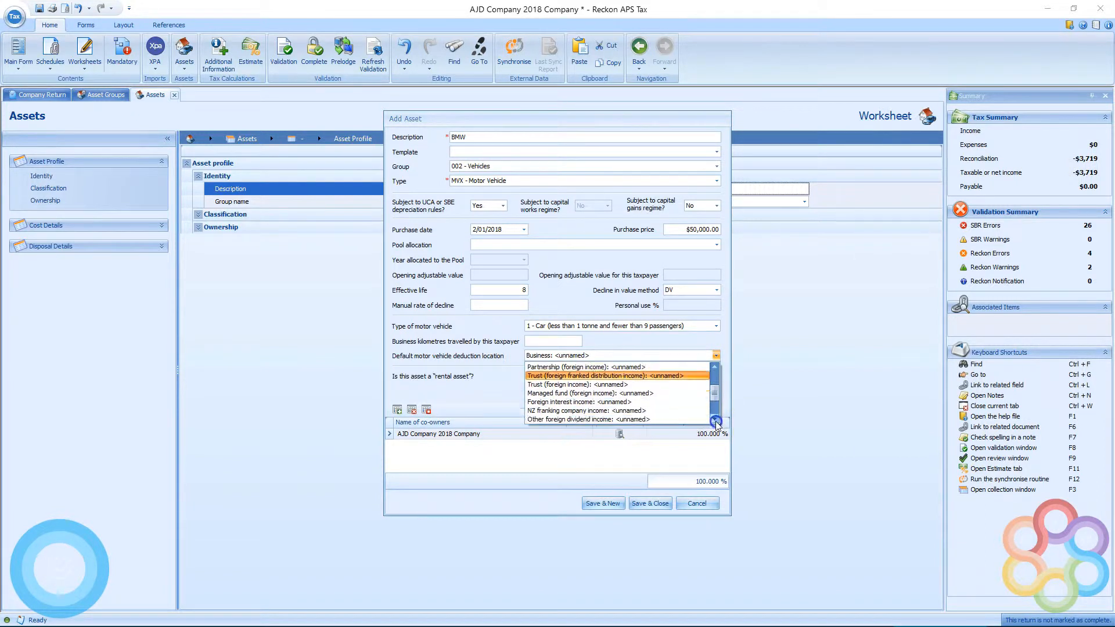
left_click(715, 421)
left_click(715, 421)
left_click(715, 421)
left_click(715, 421)
left_click(715, 422)
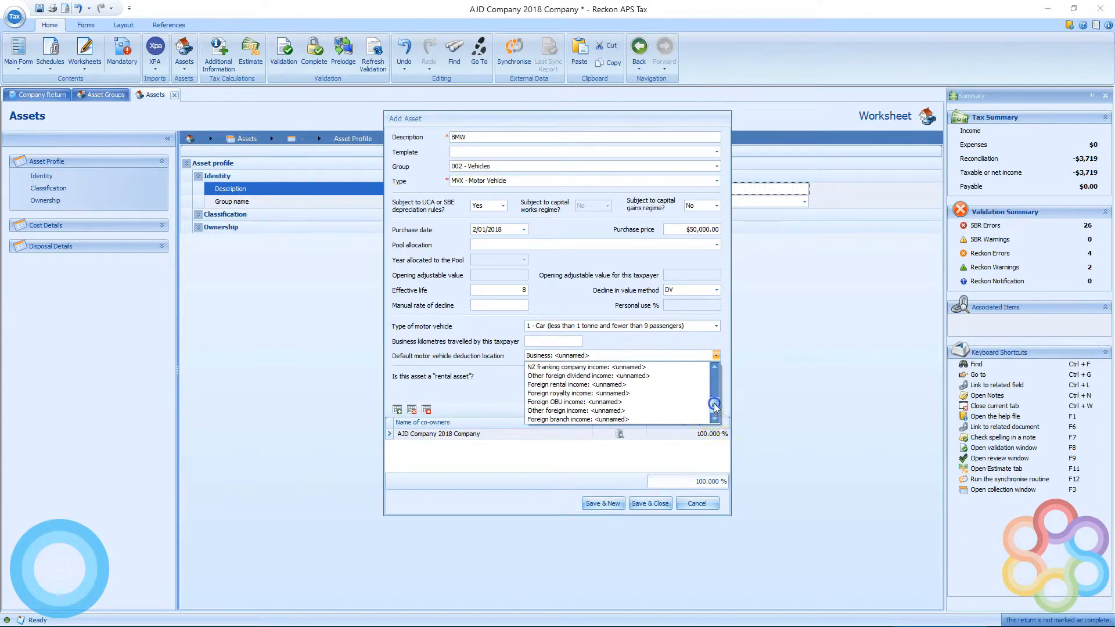
left_click_drag(715, 405, 716, 373)
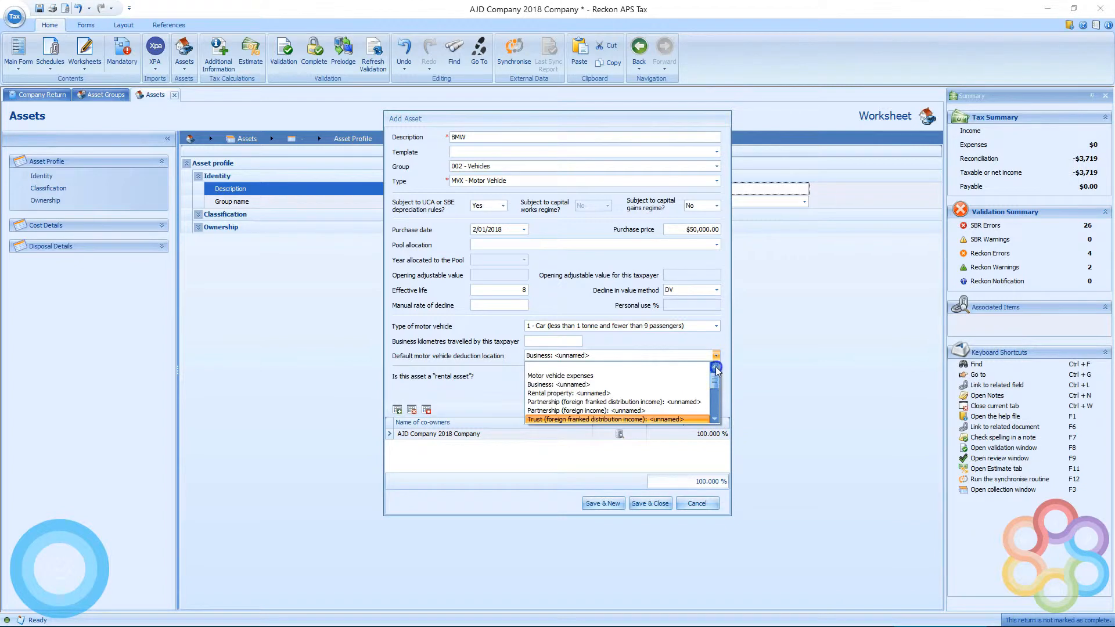
left_click(639, 385)
Save the BMW without adding a further asset, and close the Assets and Asset Groups worksheets.
left_click(615, 506)
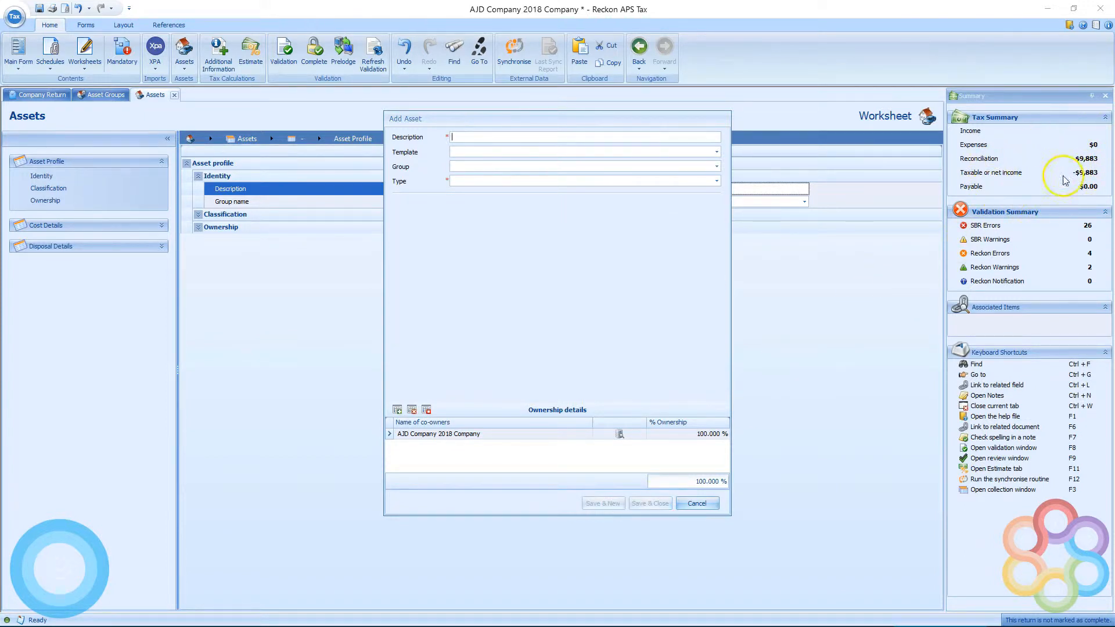
left_click(691, 501)
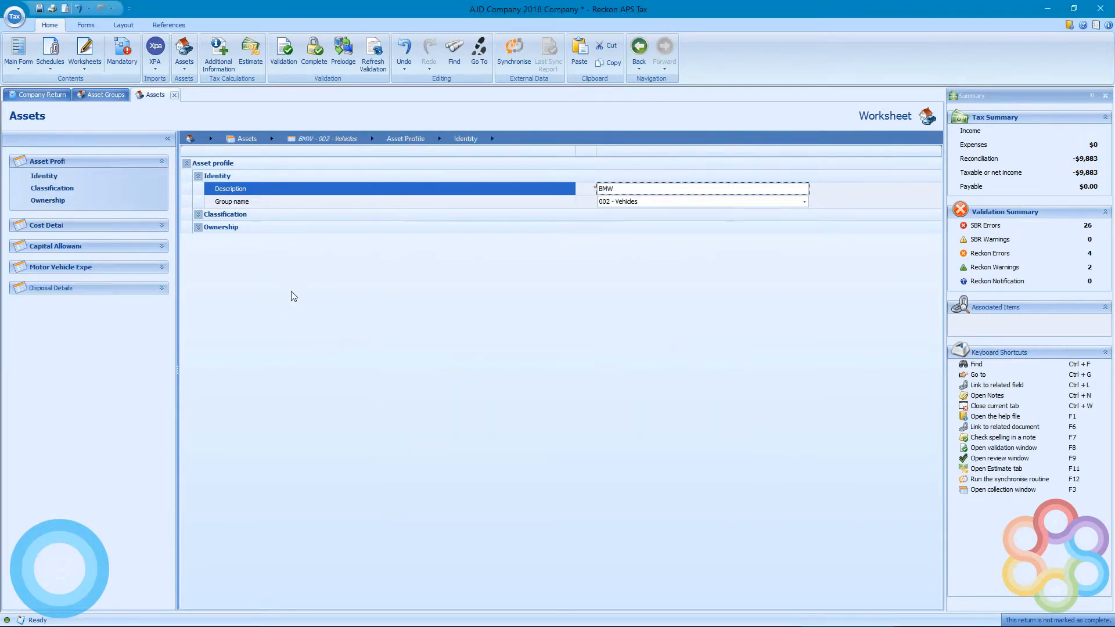
left_click(175, 95)
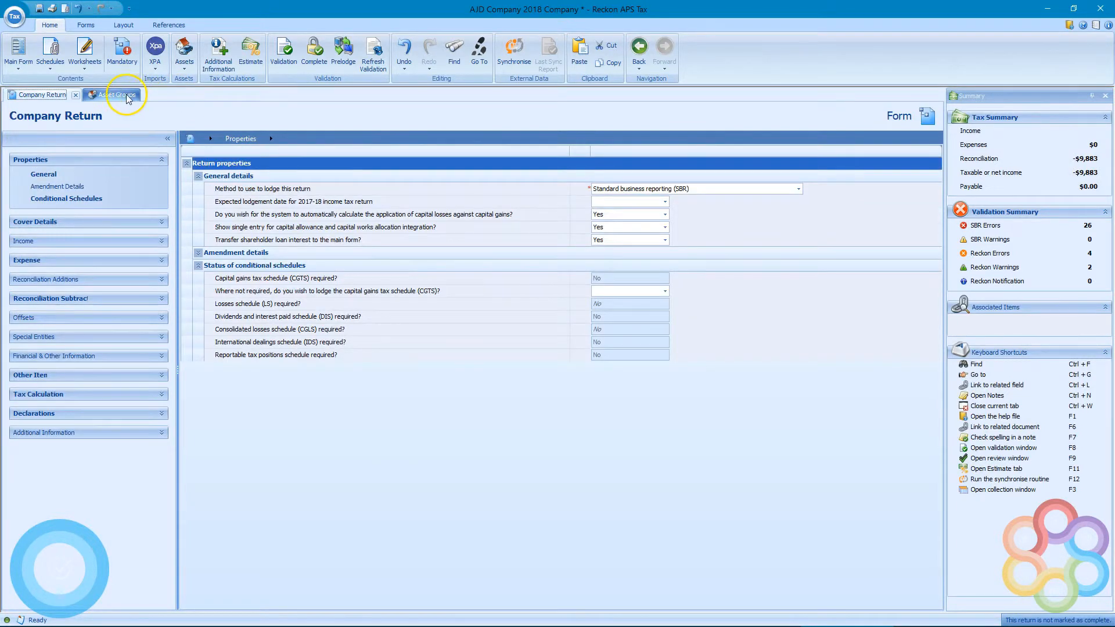
left_click(129, 94)
left_click(135, 95)
Open the asset collection and view the list of assets entered in the return.
left_click(182, 70)
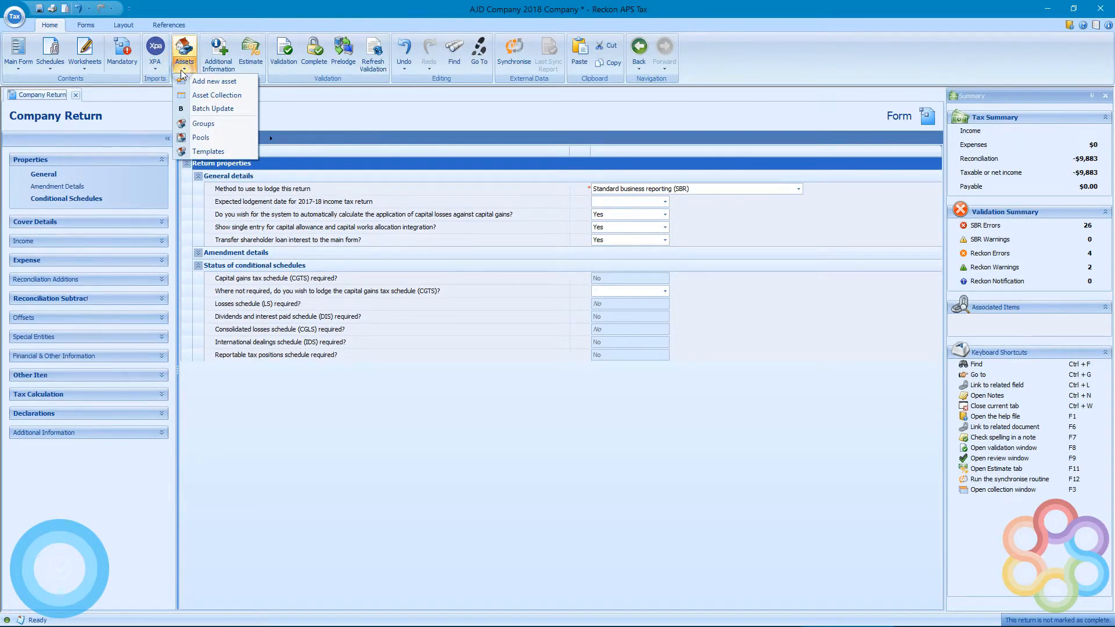
left_click(210, 96)
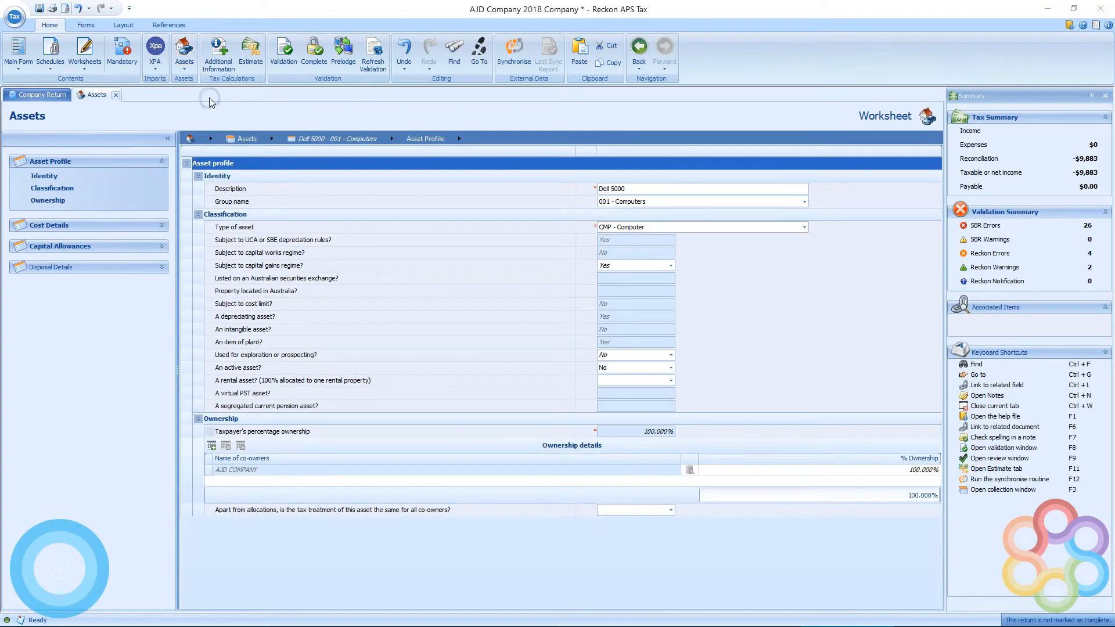
left_click(272, 139)
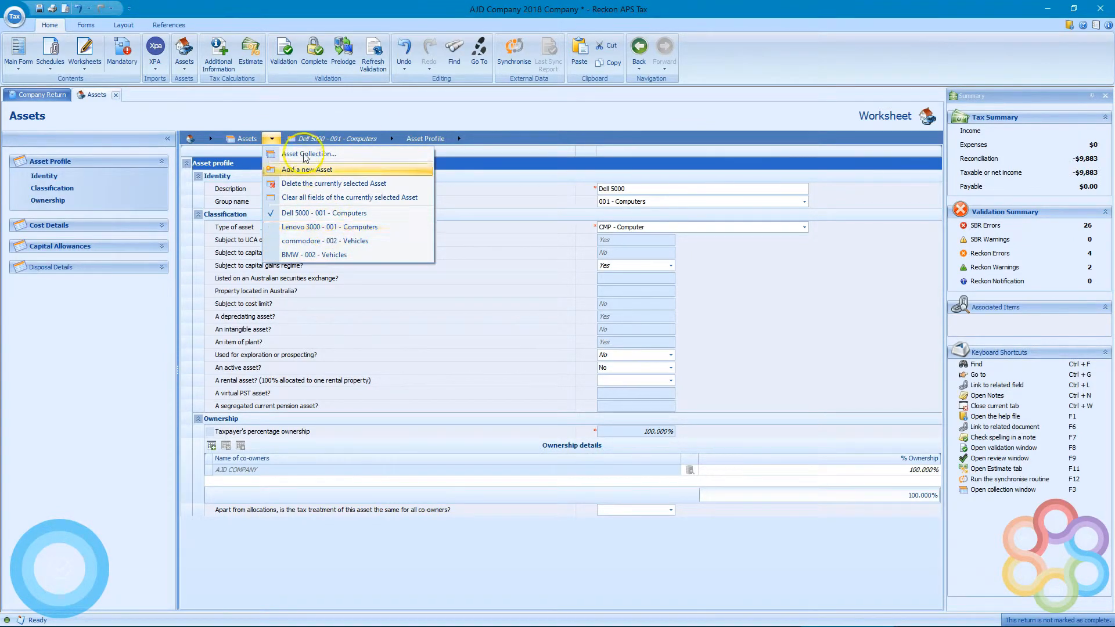
left_click(290, 114)
Start a batch update of the two computer assets, Dell 5000 and Lenovo 3000.
left_click(185, 69)
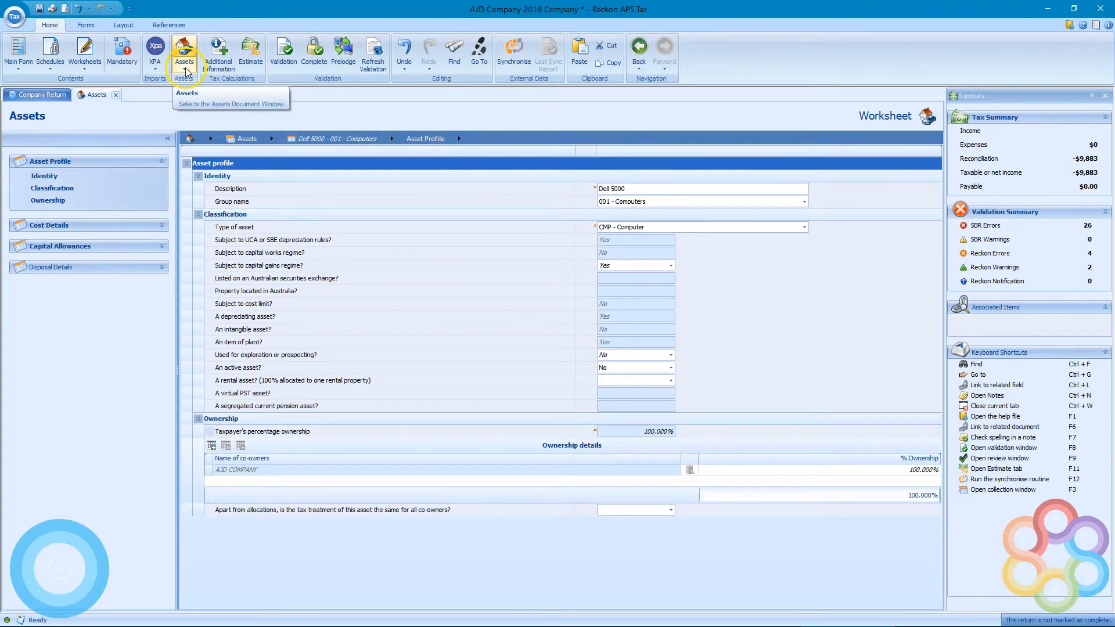
left_click(186, 70)
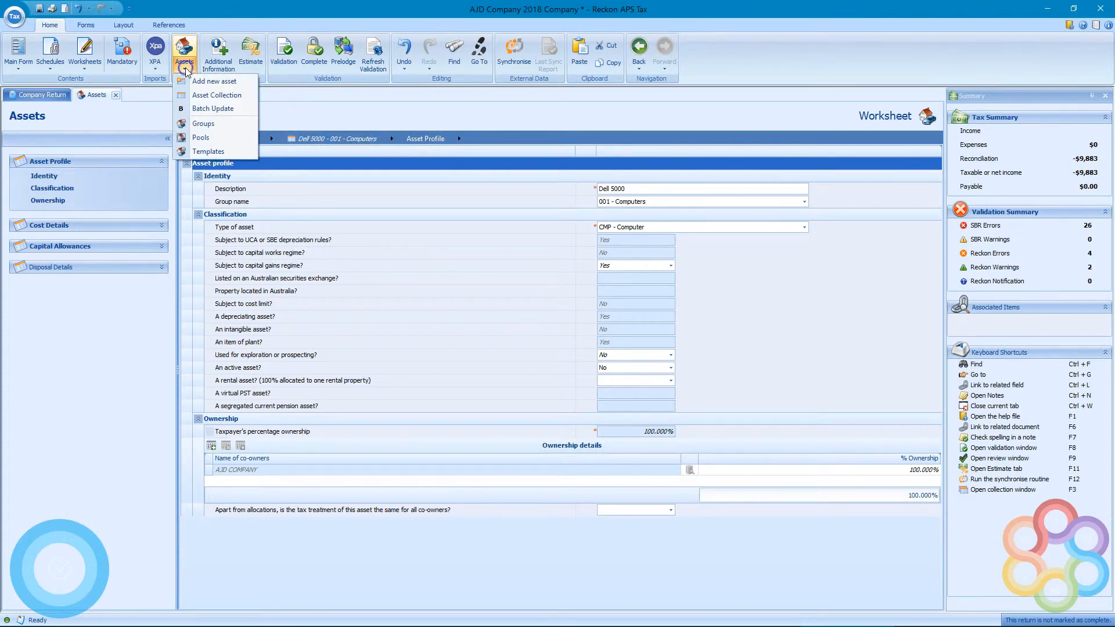
left_click(217, 109)
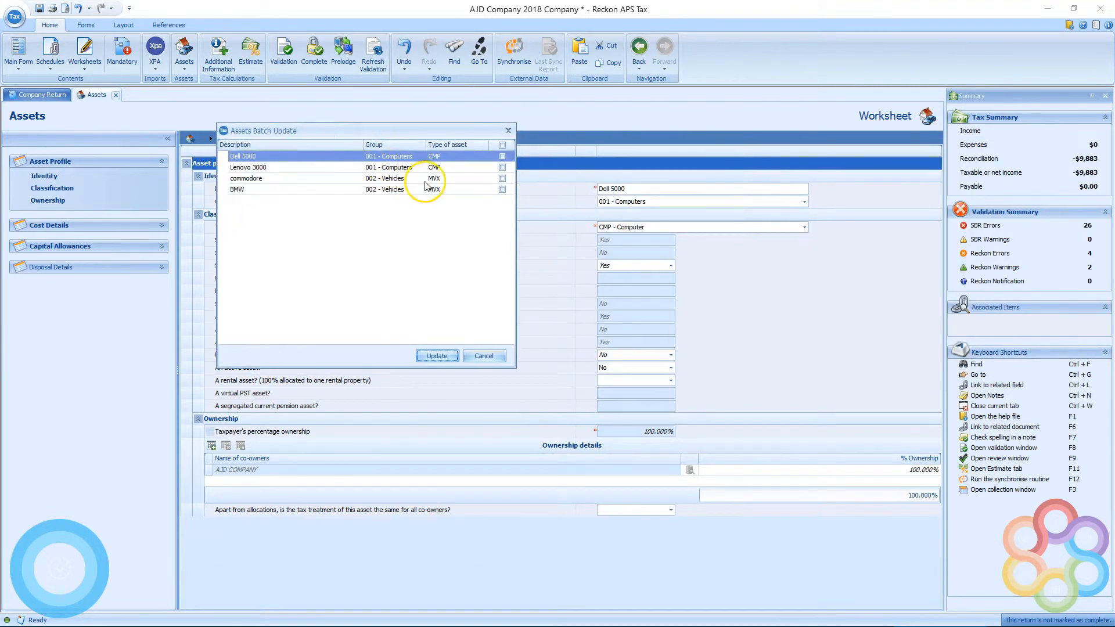
left_click(503, 167)
left_click(503, 156)
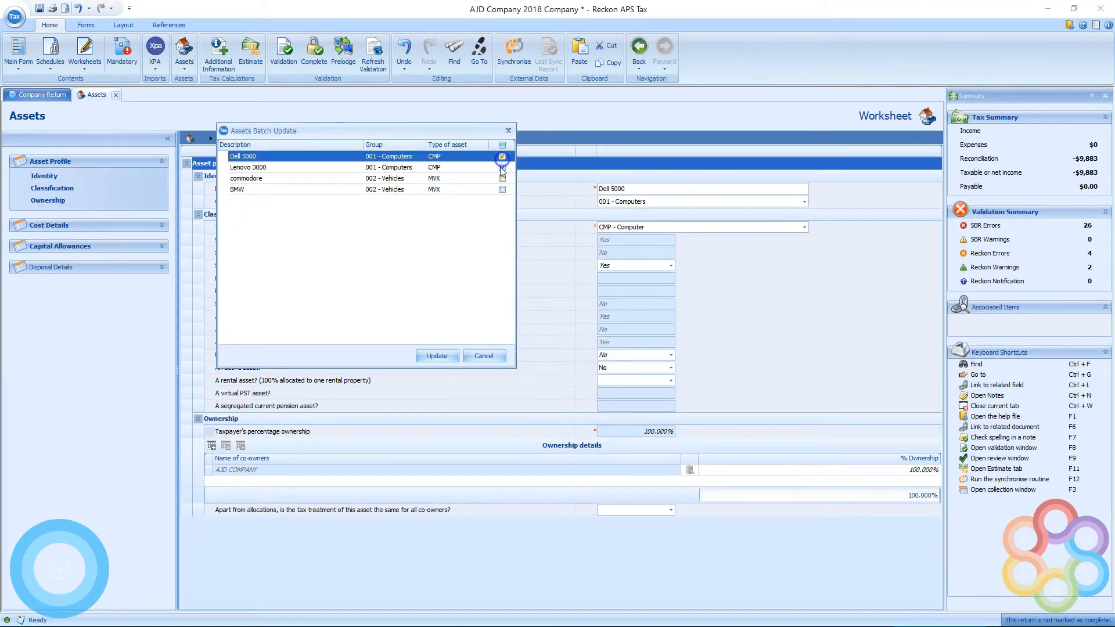
left_click(435, 357)
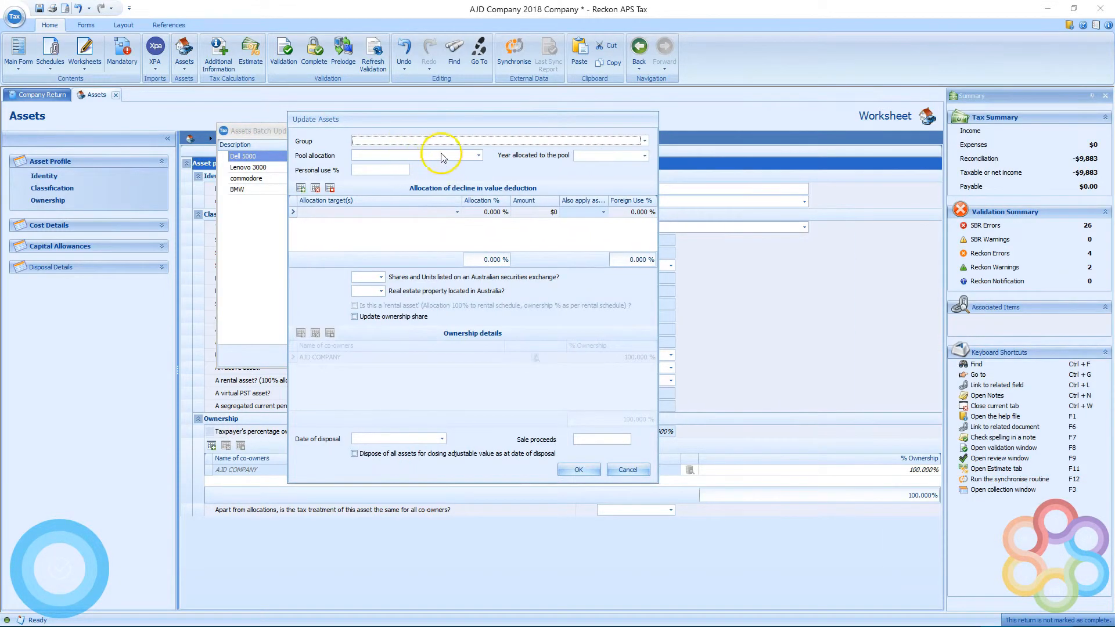
Set the batch update's group to 001 - Computers and its date of disposal to 2/05/2018.
left_click(644, 142)
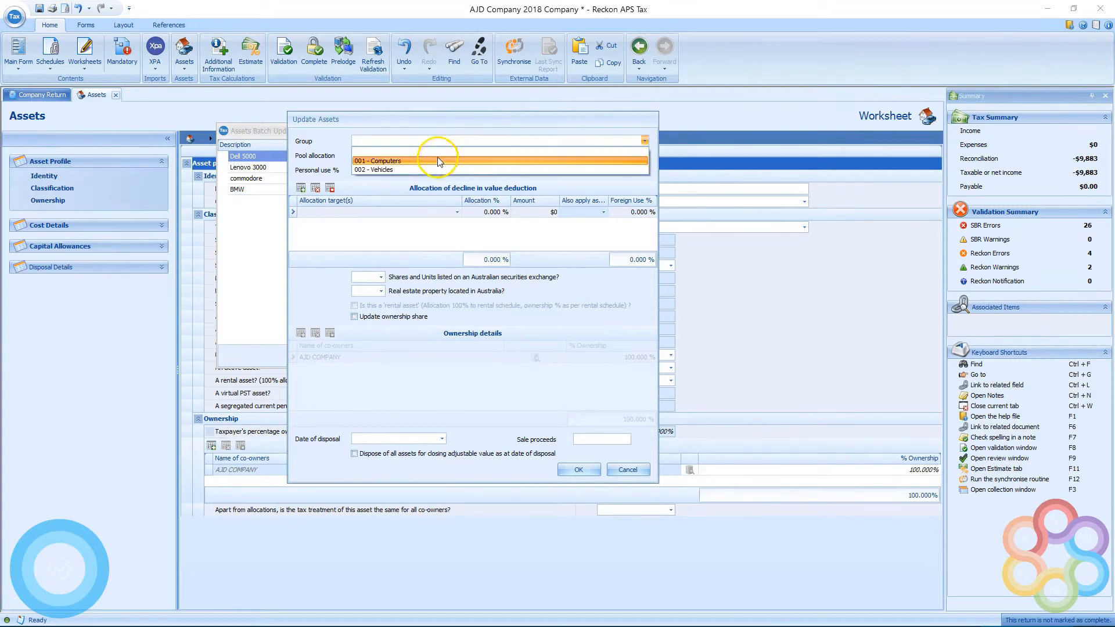
left_click(410, 162)
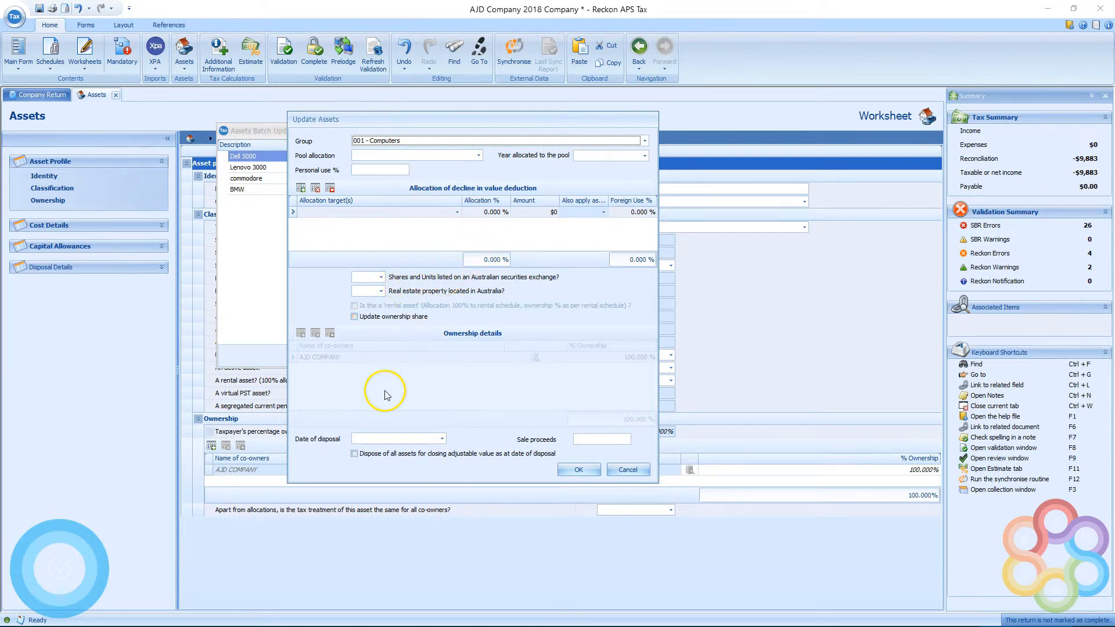
left_click(442, 439)
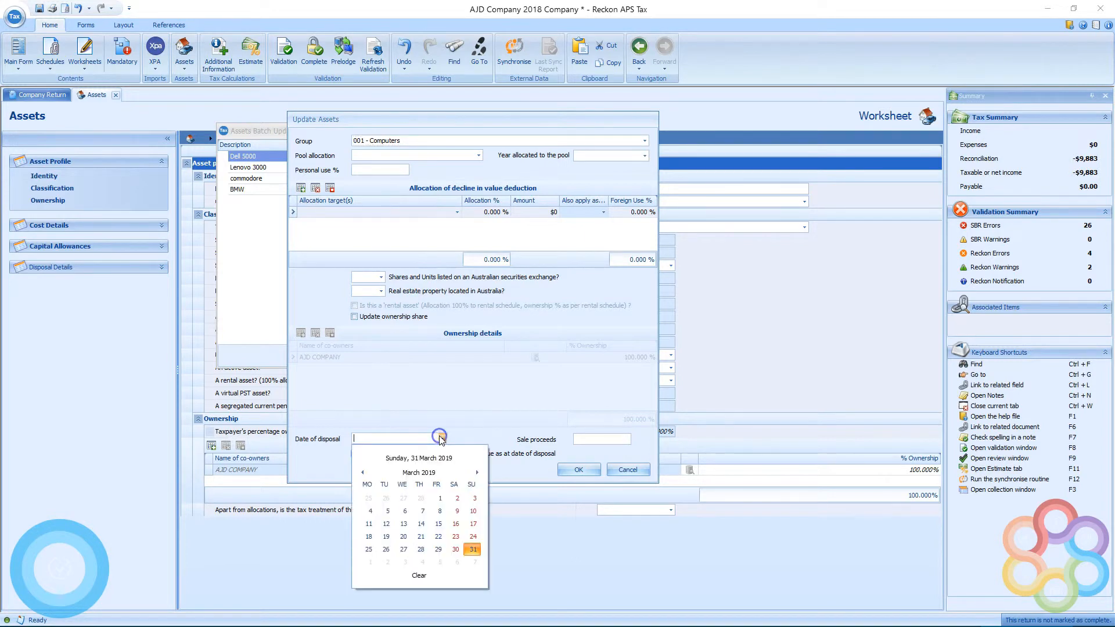
left_click(419, 473)
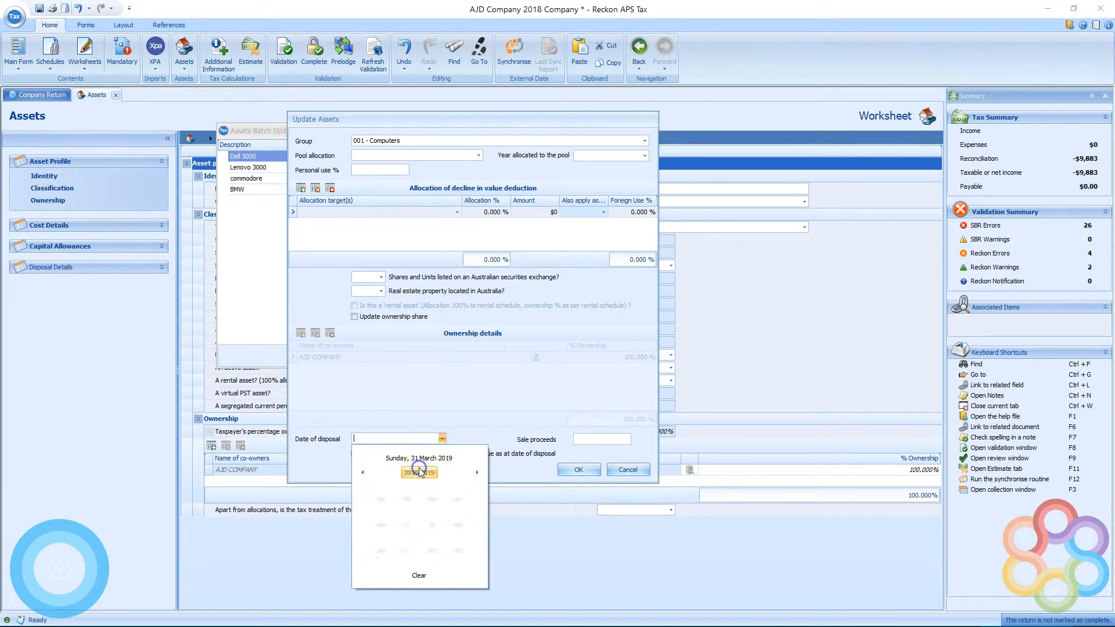
left_click(419, 472)
left_click(404, 563)
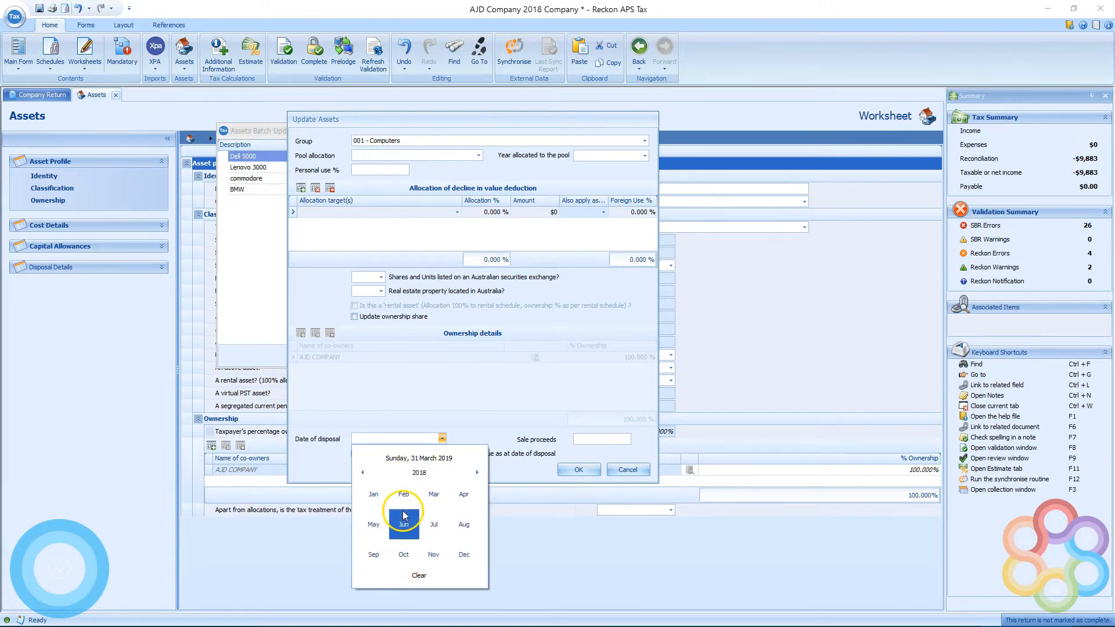
left_click(375, 524)
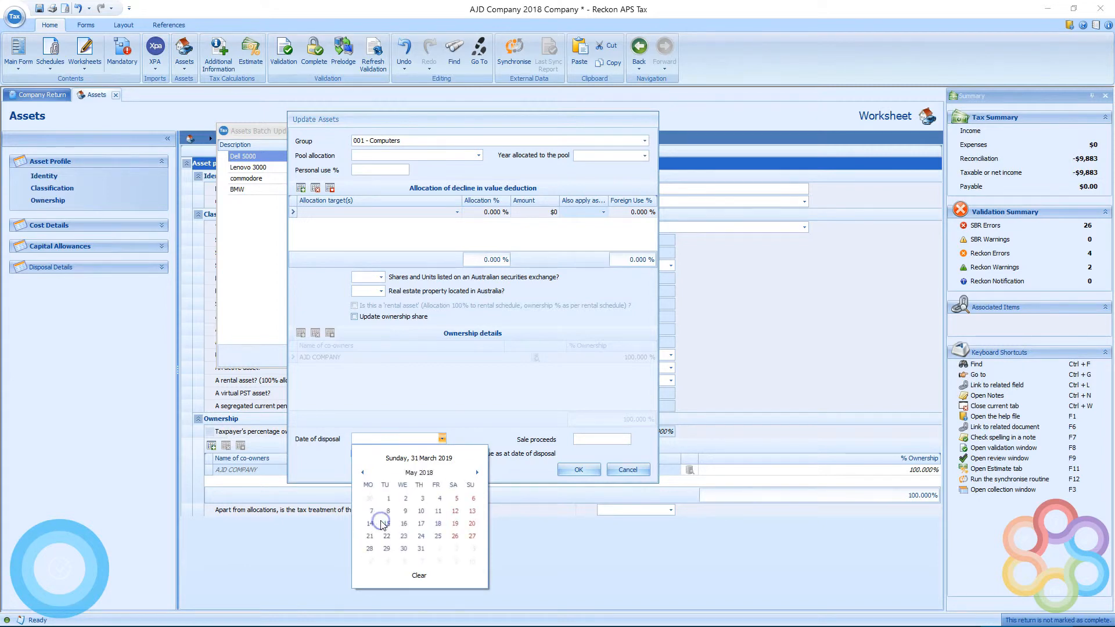
left_click(405, 498)
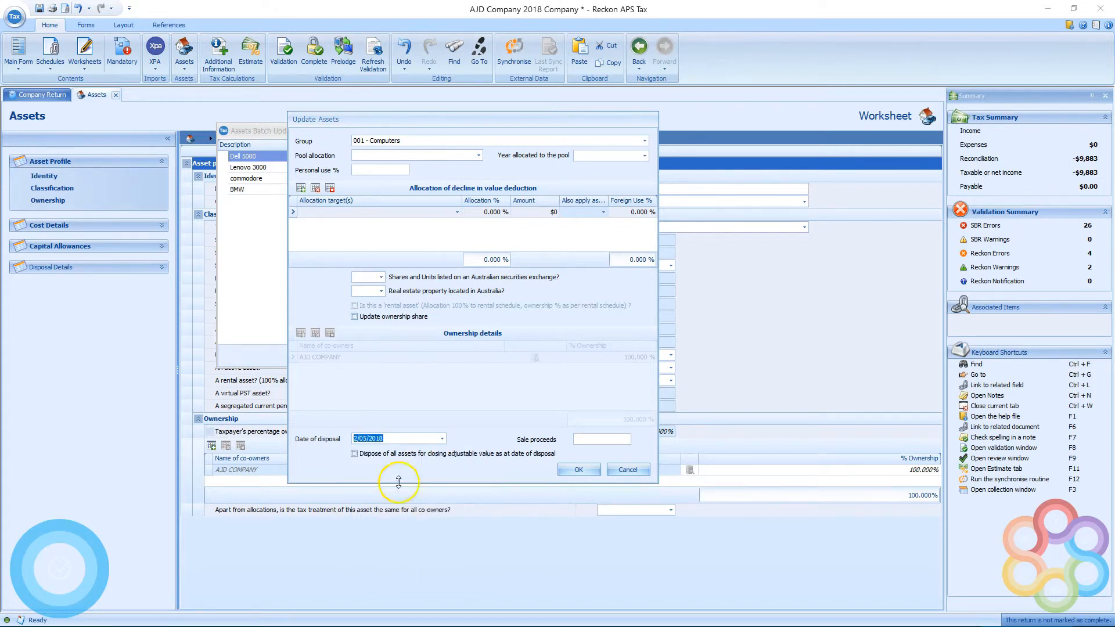
Dispose of all selected assets for closing adjustable value at the disposal date, with sale proceeds of $0, and apply the batch update.
left_click(414, 457)
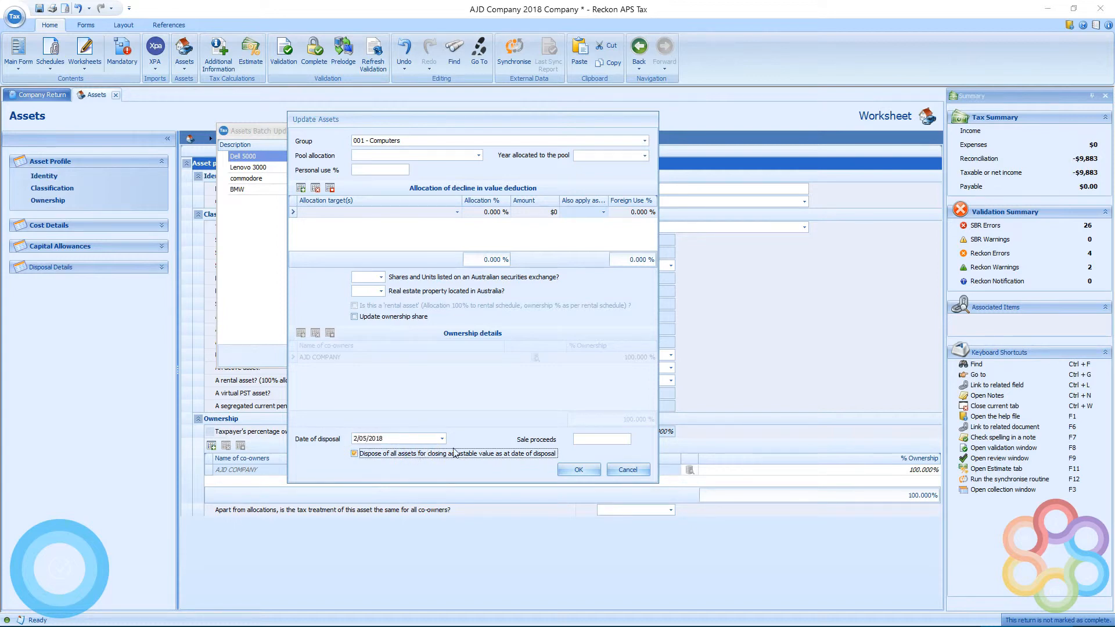
left_click(614, 436)
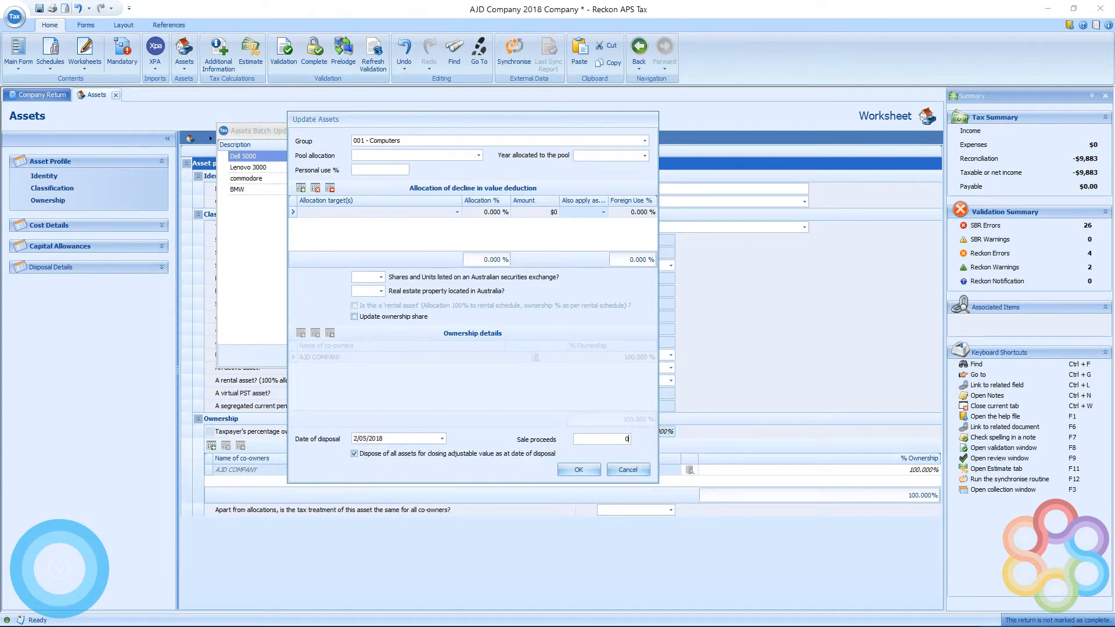
left_click(576, 471)
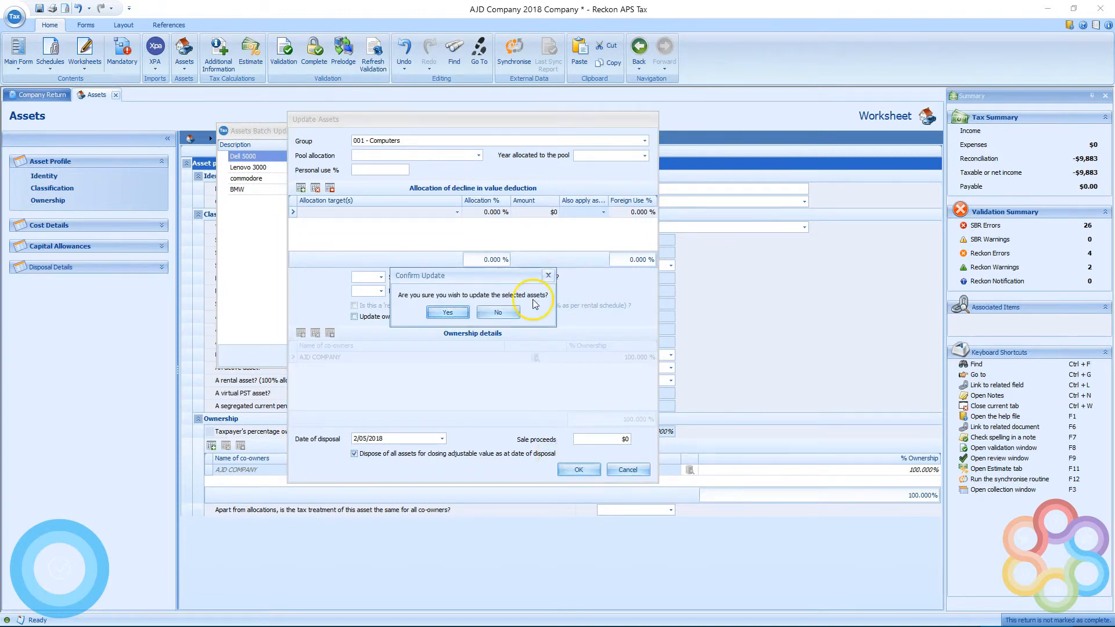
left_click(448, 312)
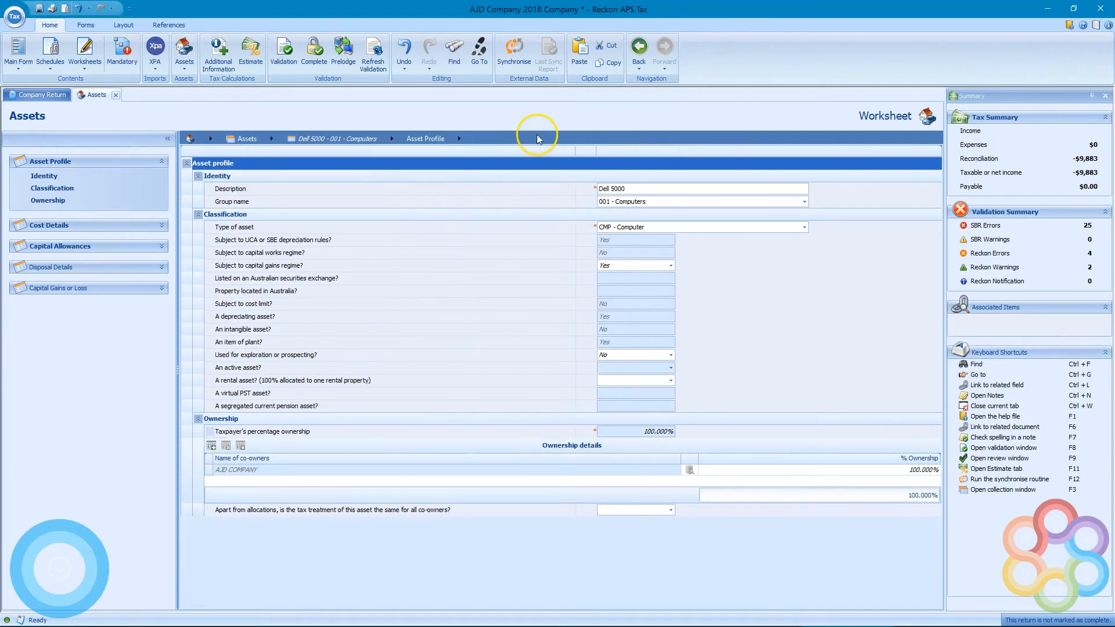
Switch to the Lenovo 3000 asset and review its disposal details.
left_click(272, 140)
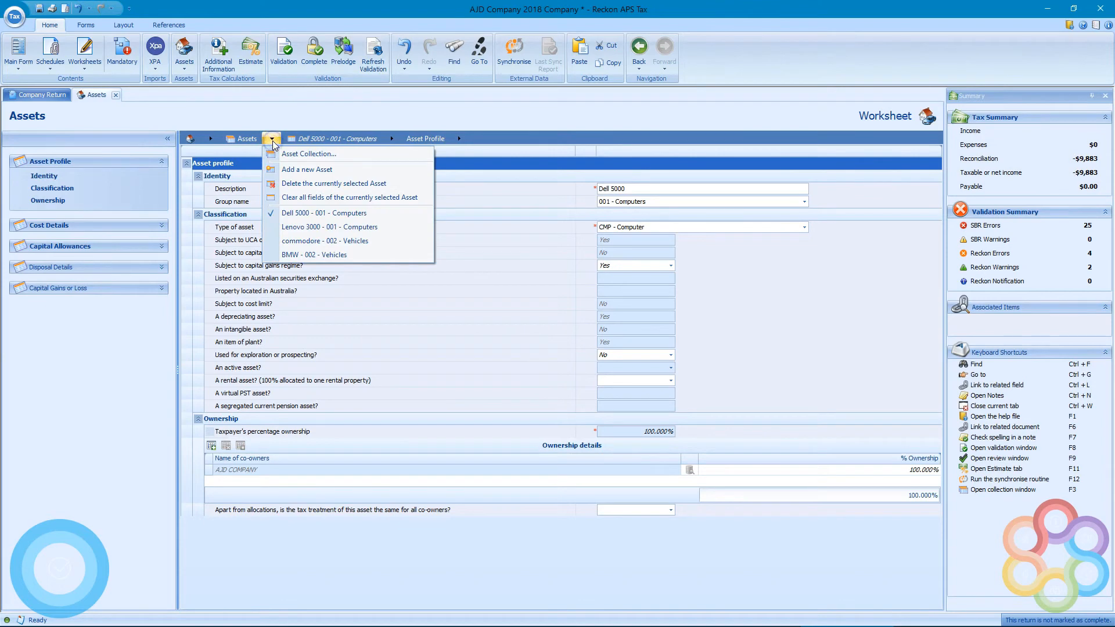
left_click(319, 227)
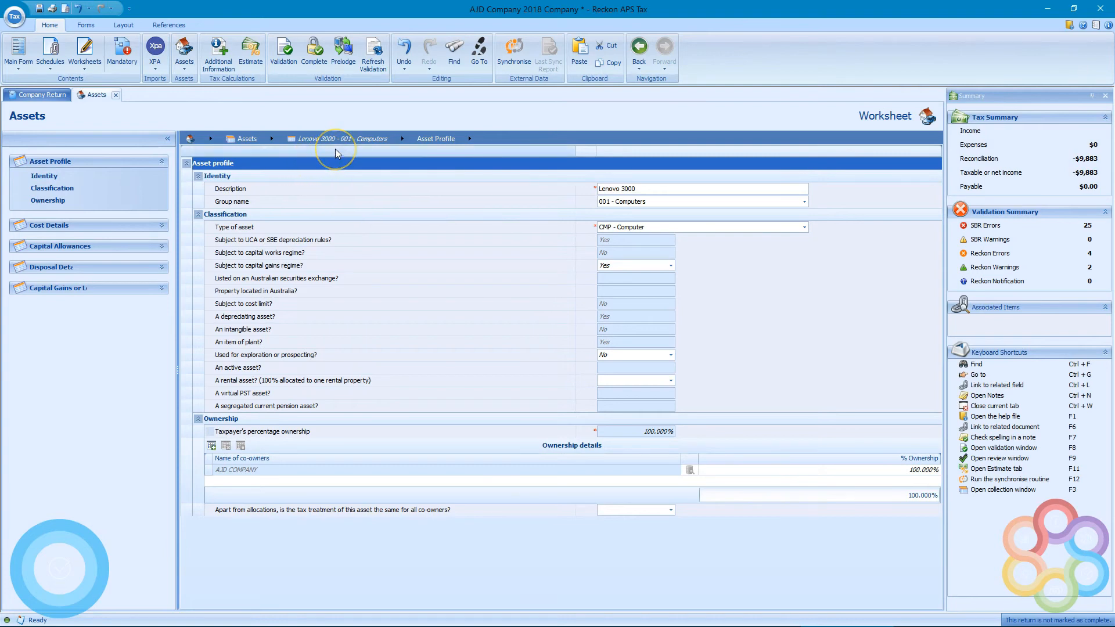
key("Down")
key("alt")
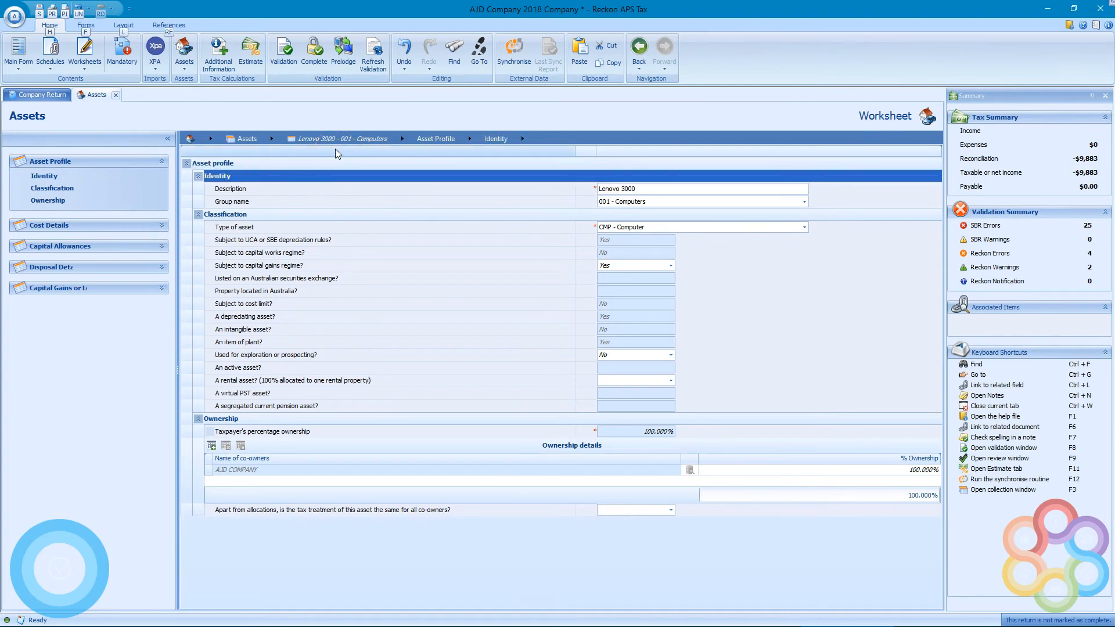
left_click(165, 268)
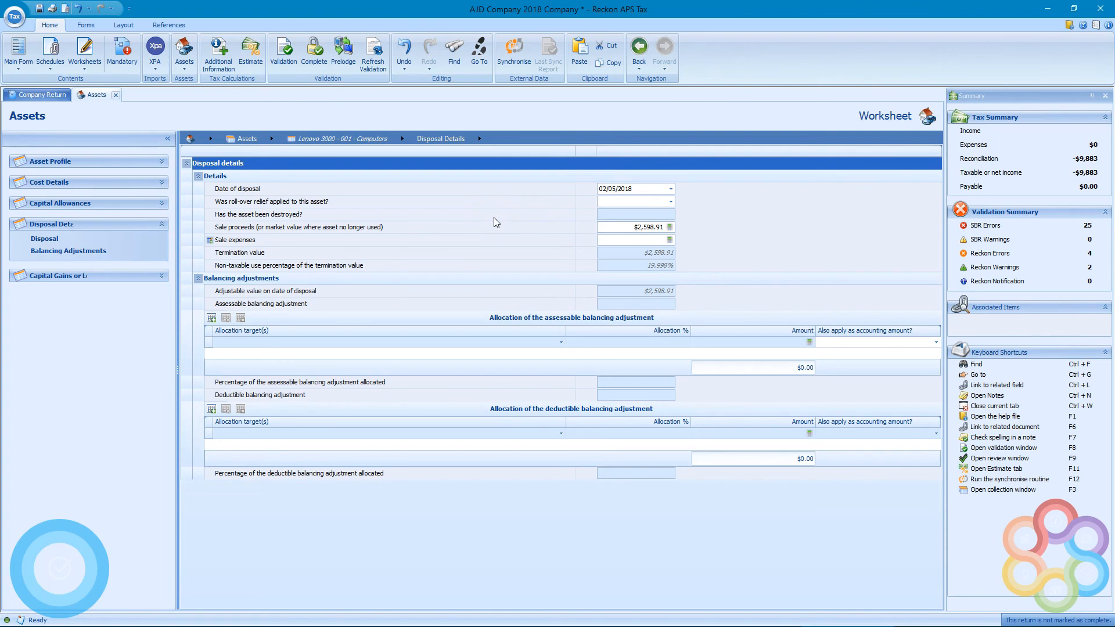
Save the company tax return.
left_click(20, 19)
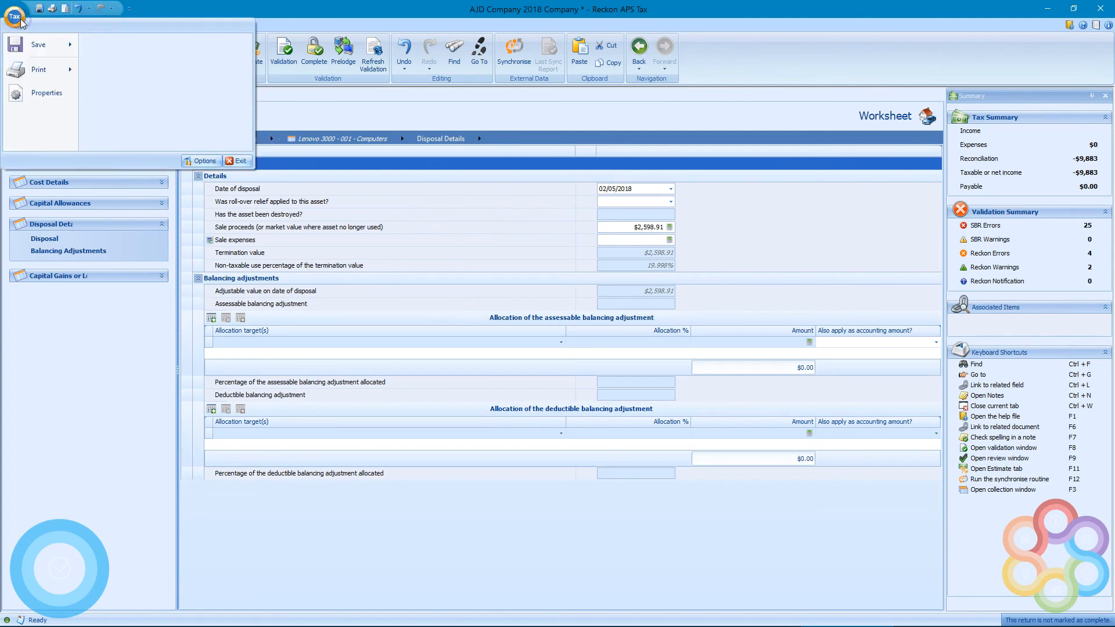
mouse_move(39, 45)
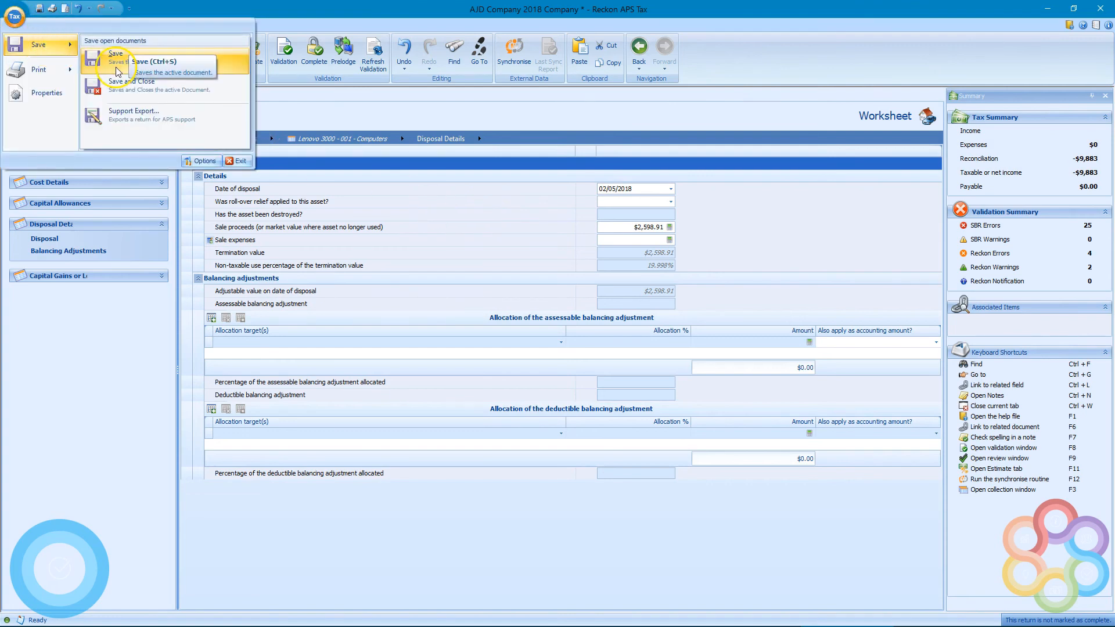